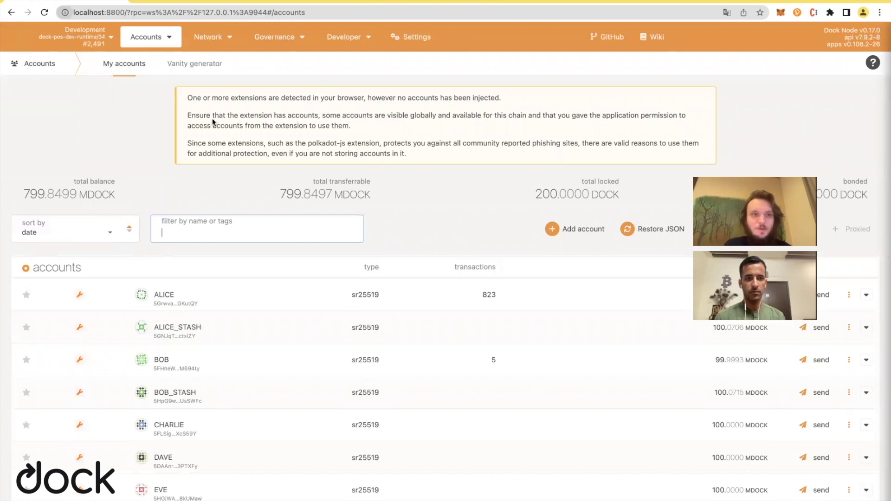
Go to the Developer > Extrinsics submission page.
{"action": "left_click", "coordinate": [145, 1]}
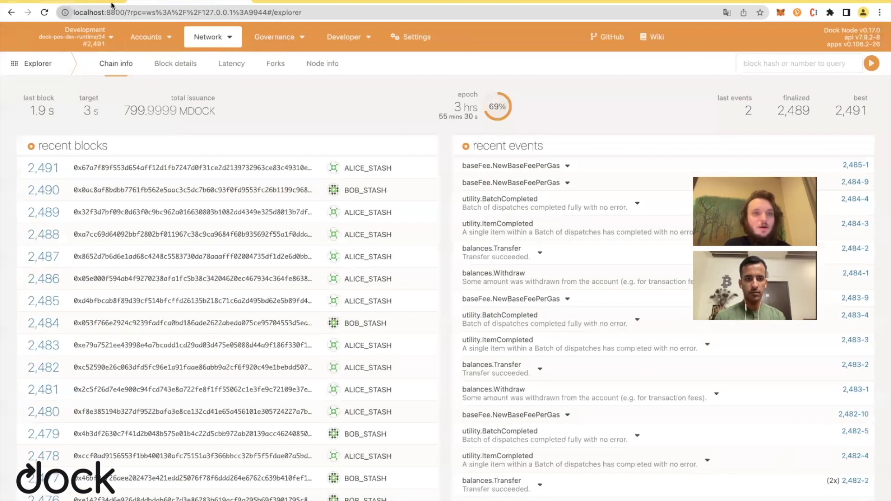
{"action": "mouse_move", "coordinate": [353, 38]}
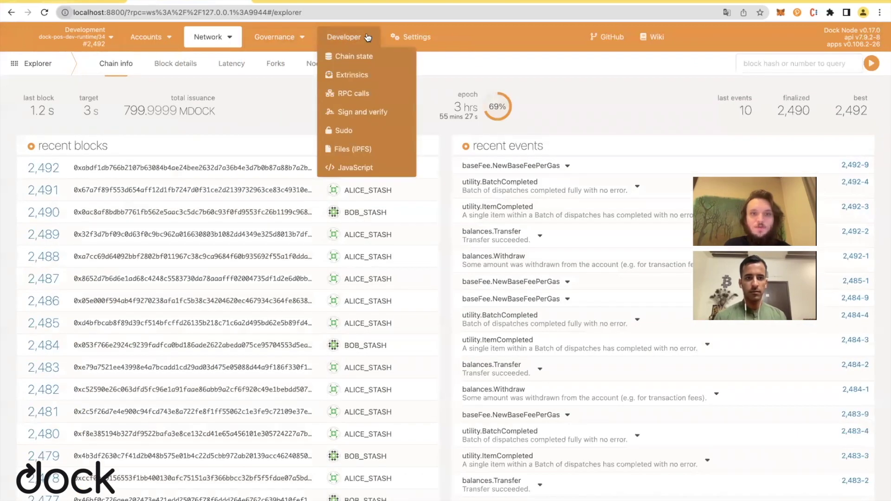
{"action": "left_click", "coordinate": [371, 79]}
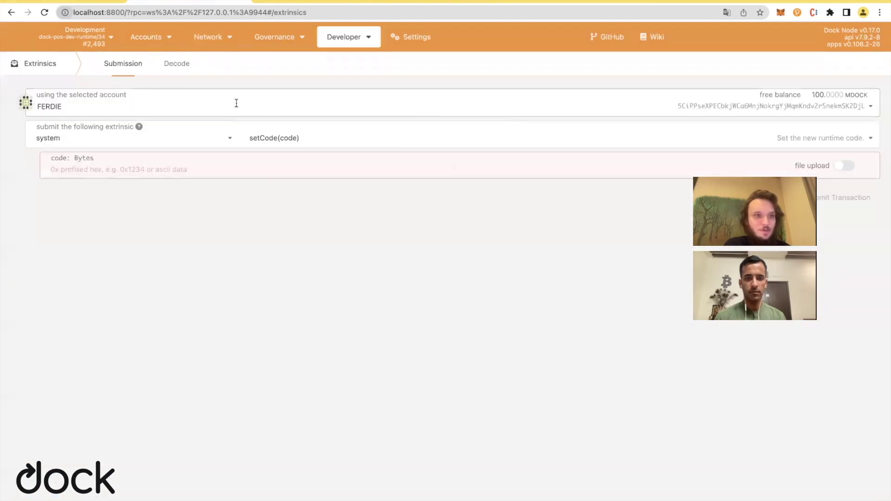
Choose BOB as the sending account and dockApp as the pallet.
{"action": "left_click", "coordinate": [236, 103]}
{"action": "scroll", "coordinate": [134, 153], "scroll_direction": "up", "scroll_amount": 1}
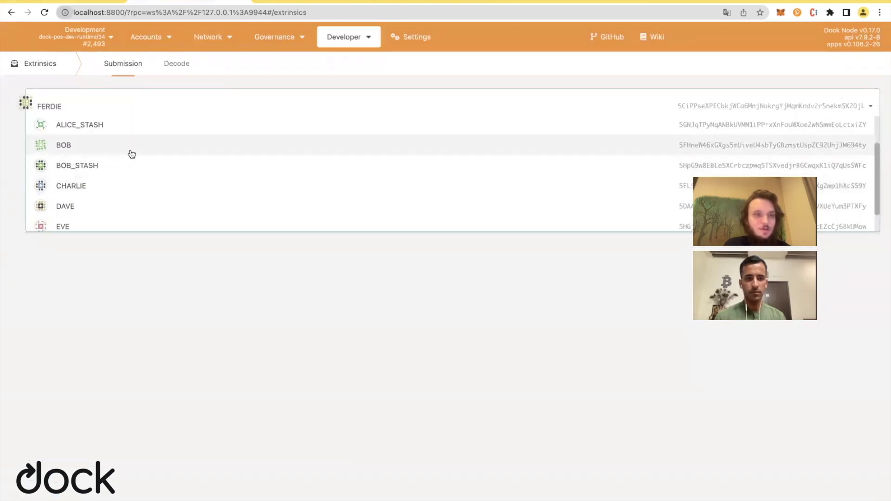
{"action": "left_click", "coordinate": [132, 153]}
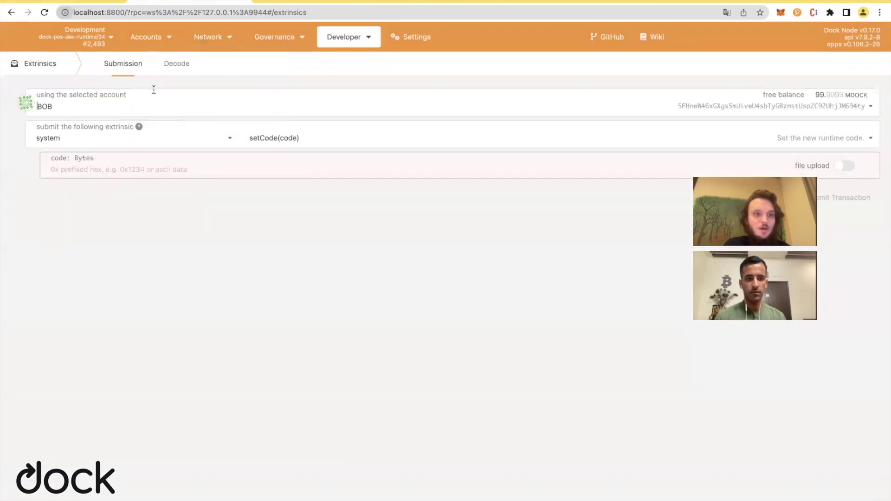
{"action": "left_click", "coordinate": [129, 143]}
{"action": "scroll", "coordinate": [116, 239], "scroll_direction": "up", "scroll_amount": 15}
{"action": "scroll", "coordinate": [117, 239], "scroll_direction": "down", "scroll_amount": 5}
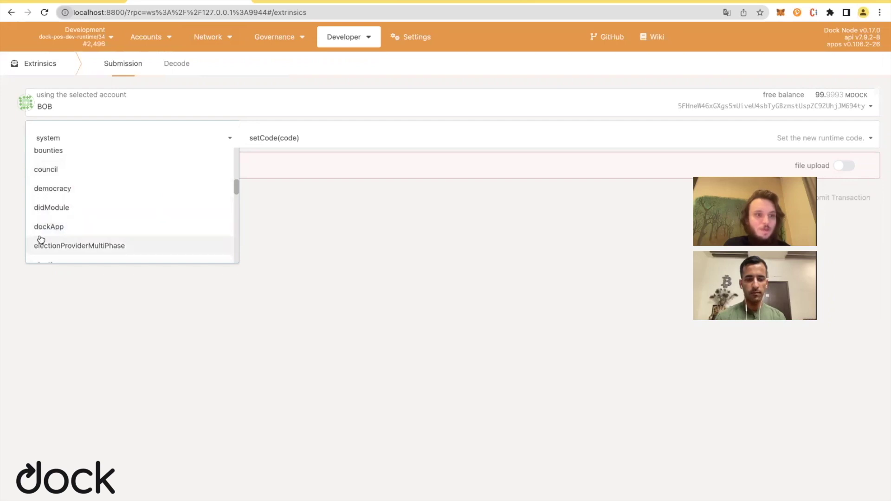
{"action": "left_click", "coordinate": [60, 228]}
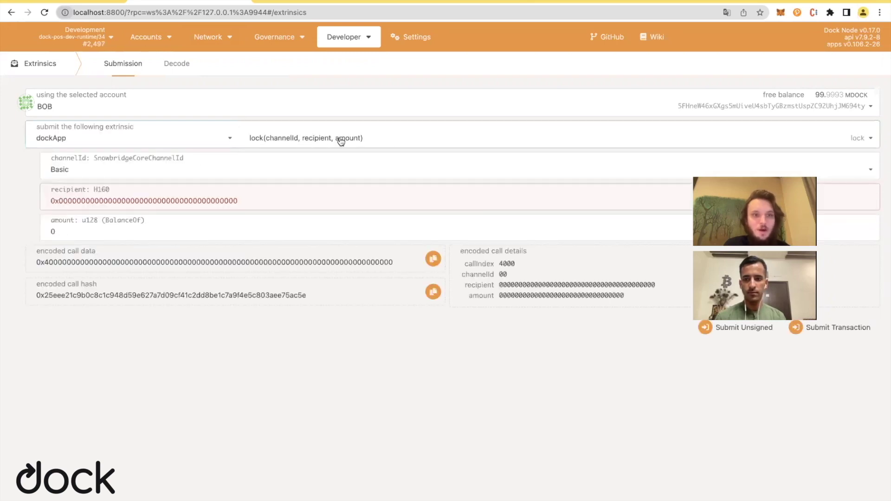
Keep the lock call with channelId Incentivized, then bring up the MetaMask wallet.
{"action": "left_click", "coordinate": [369, 138]}
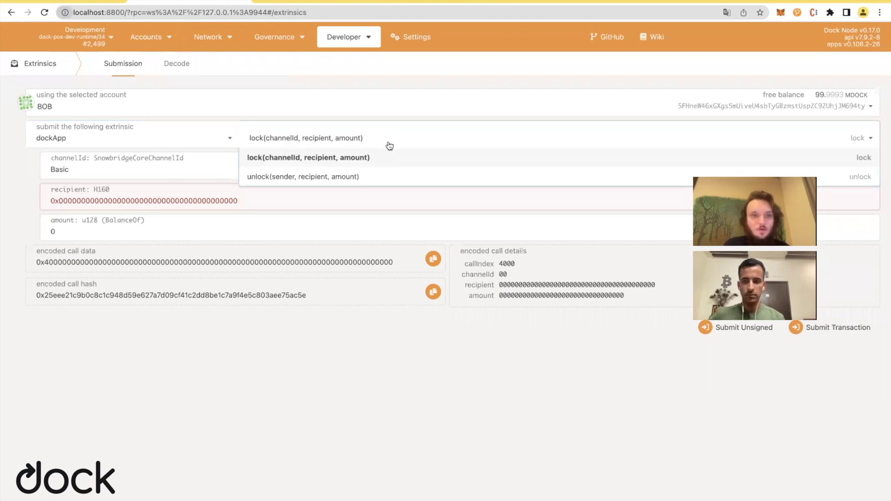
{"action": "left_click", "coordinate": [363, 158]}
{"action": "left_click", "coordinate": [104, 160]}
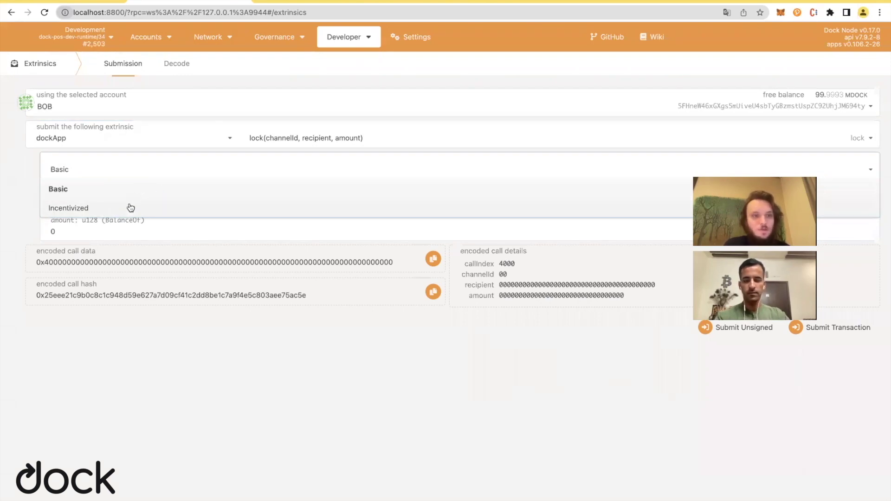
{"action": "left_click", "coordinate": [154, 206]}
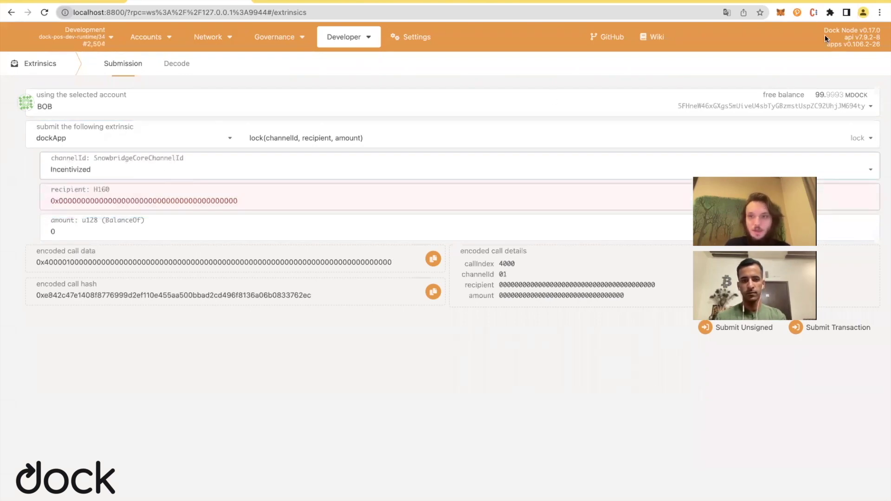
{"action": "left_click", "coordinate": [780, 14]}
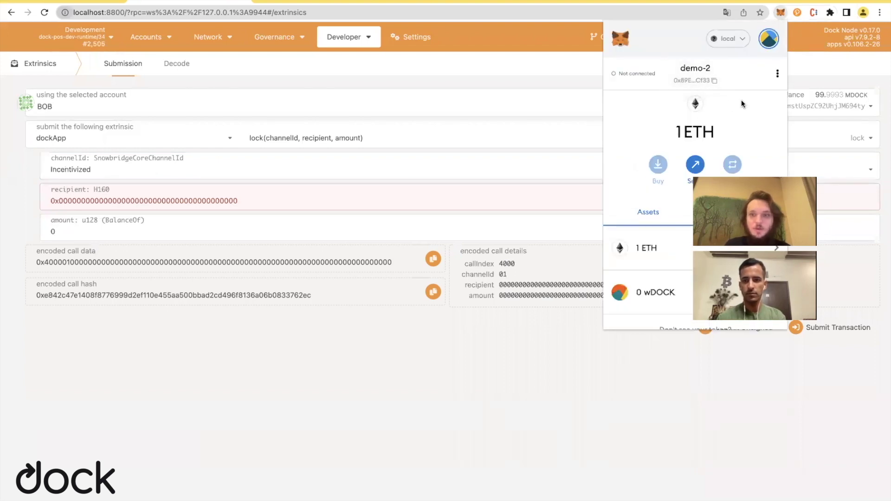
Fill recipient with the copied MetaMask address and amount 500000000, then submit the transaction.
{"action": "left_click", "coordinate": [691, 80]}
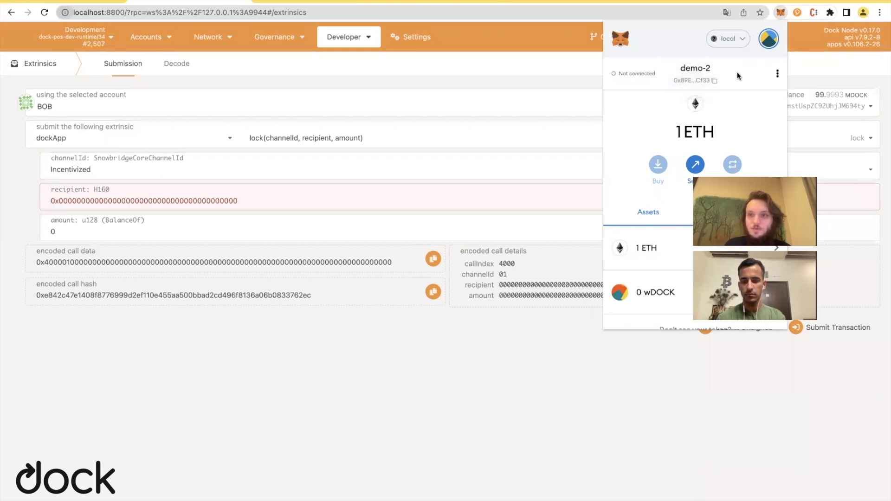
{"action": "left_click", "coordinate": [265, 210]}
{"action": "left_click_drag", "start_coordinate": [275, 204], "coordinate": [36, 201]}
{"action": "key", "text": "ctrl+v"}
{"action": "key", "text": "Tab"}
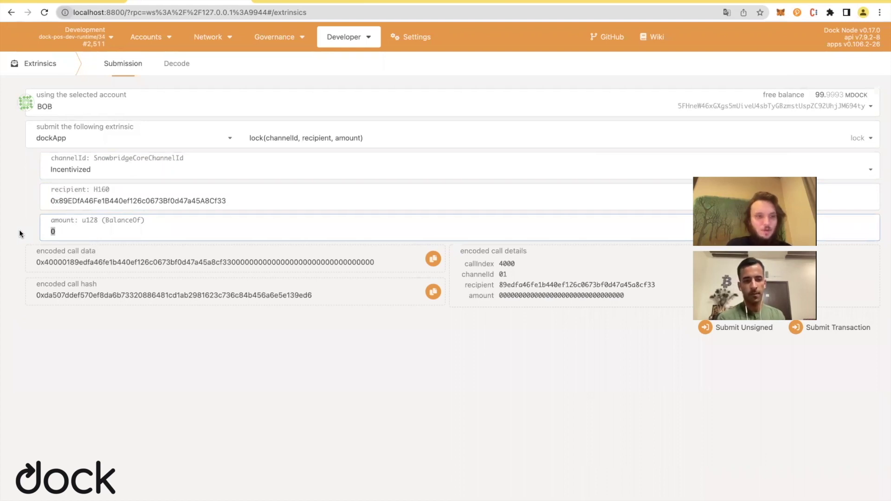
{"action": "type", "text": "5"}
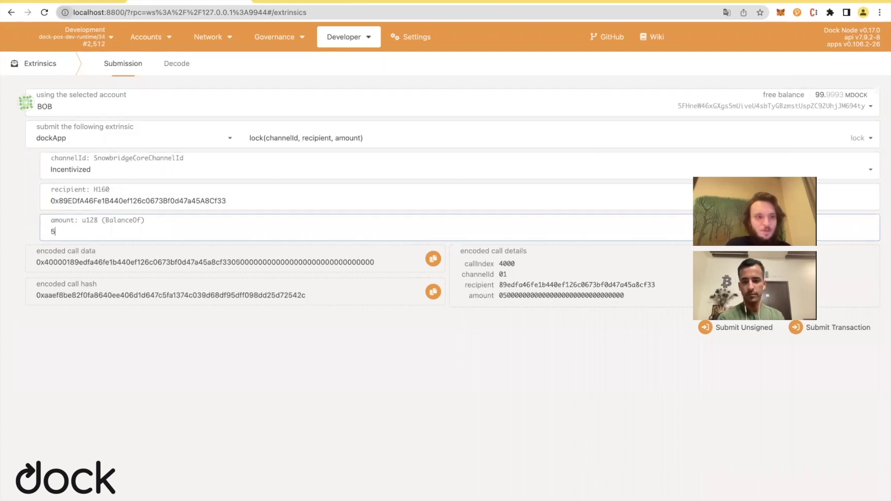
{"action": "type", "text": "00"}
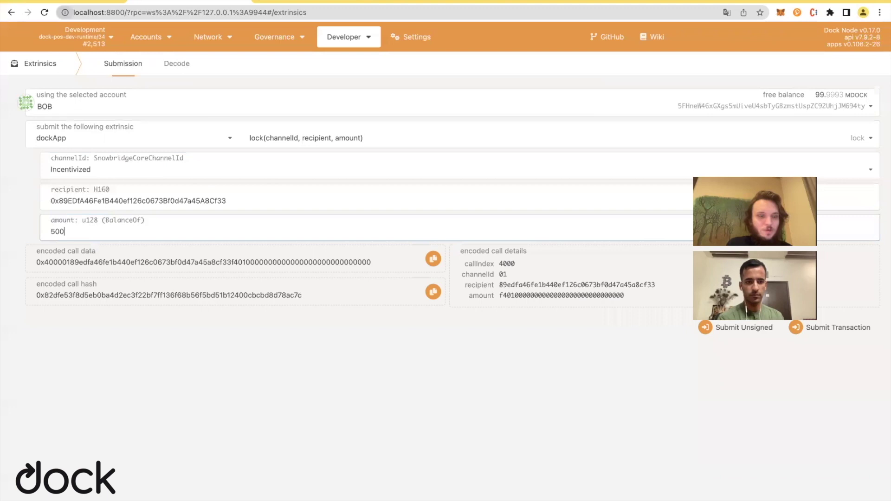
{"action": "type", "text": "00000"}
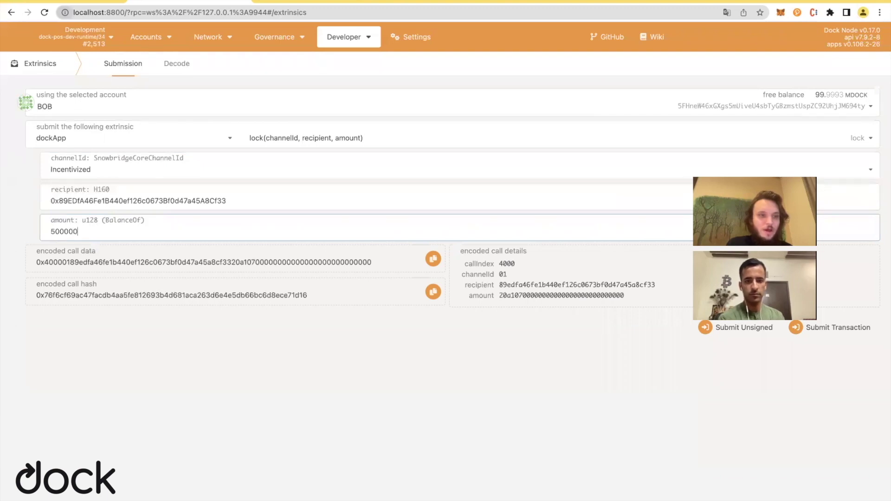
{"action": "type", "text": "0"}
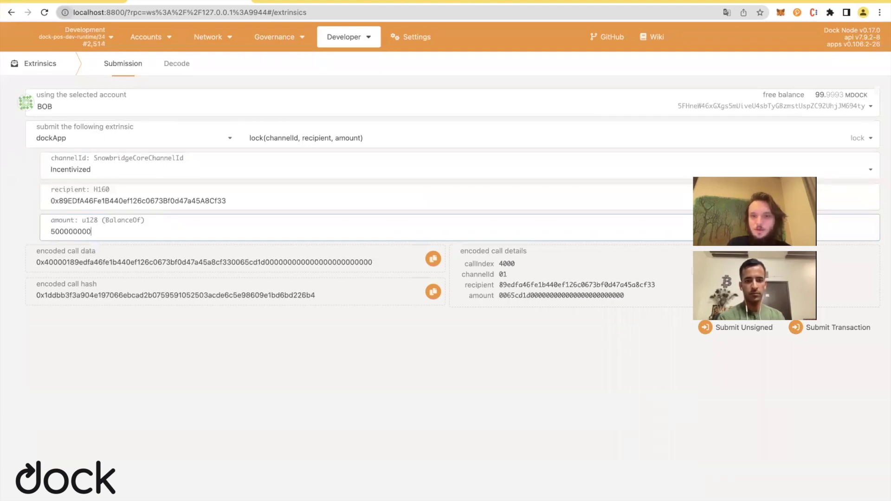
{"action": "left_click", "coordinate": [803, 328]}
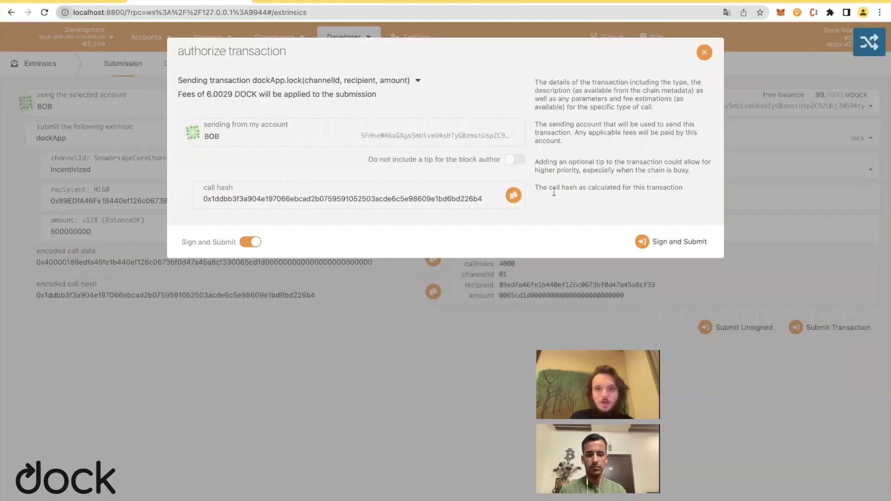
Sign and submit the lock transaction, then go to the chain explorer.
{"action": "left_click", "coordinate": [690, 250]}
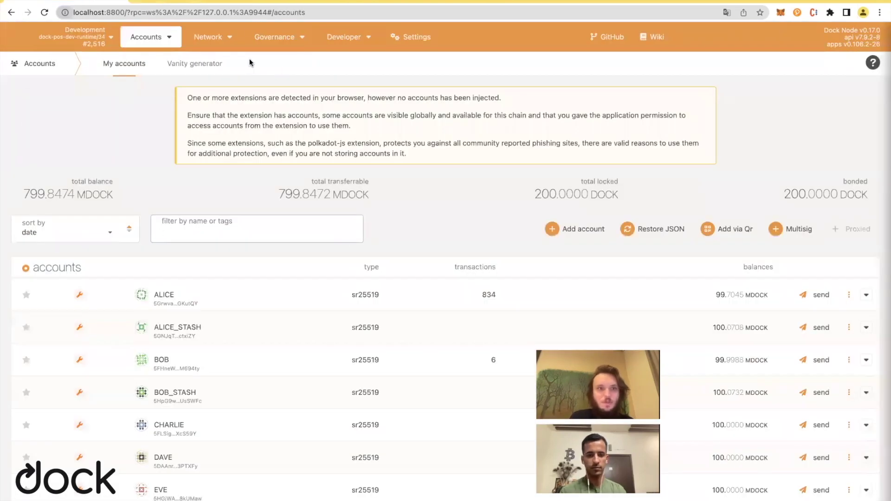
{"action": "left_click", "coordinate": [217, 56]}
{"action": "scroll", "coordinate": [547, 229], "scroll_direction": "down", "scroll_amount": 2}
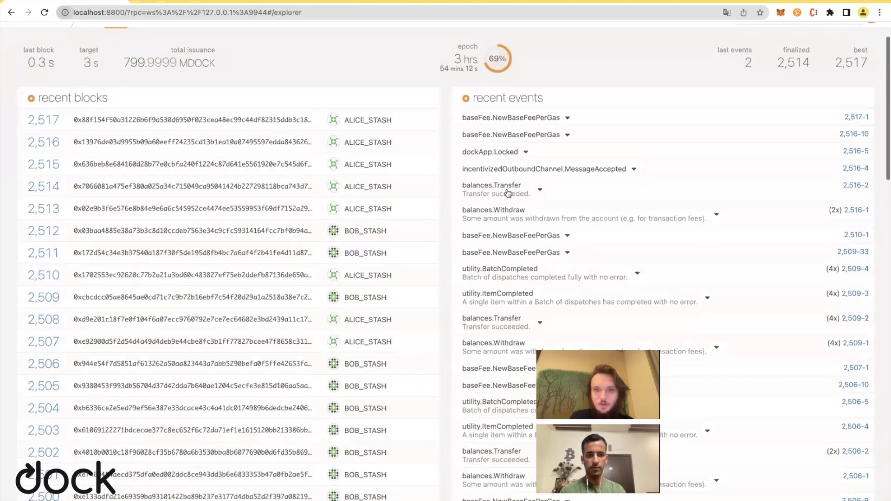
Inspect block 2,516, expanding its dockApp.Locked and MessageAccepted event details.
{"action": "left_click", "coordinate": [856, 151]}
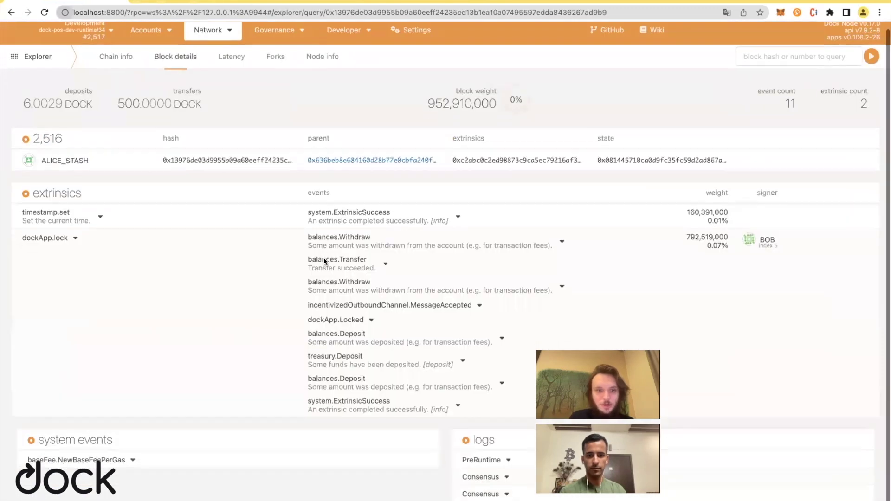
{"action": "left_click", "coordinate": [370, 321]}
{"action": "scroll", "coordinate": [393, 314], "scroll_direction": "down", "scroll_amount": 1}
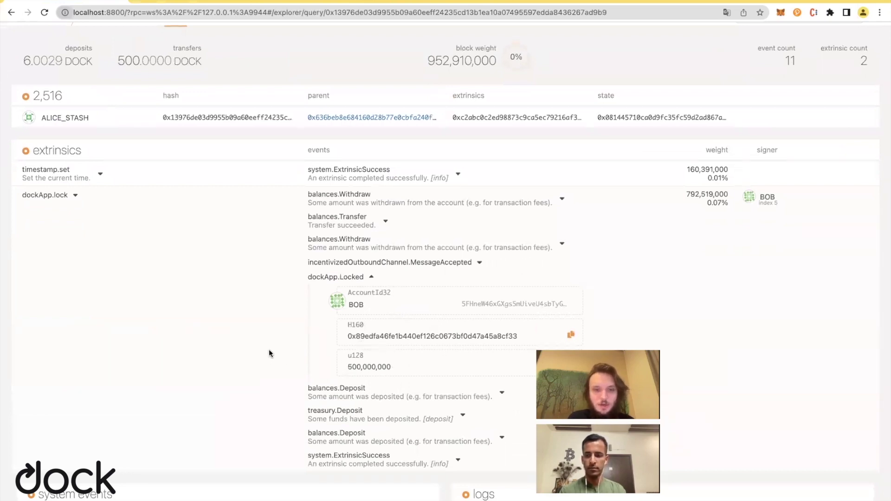
{"action": "scroll", "coordinate": [260, 348], "scroll_direction": "down", "scroll_amount": 1}
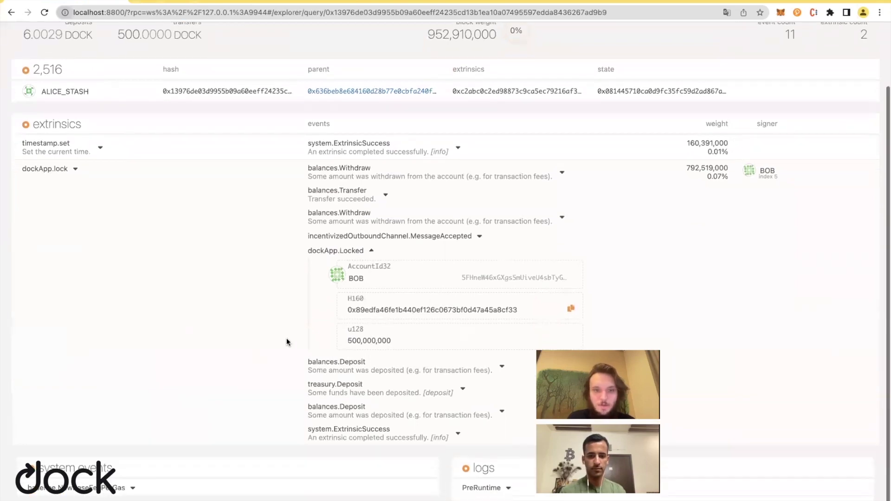
{"action": "left_click", "coordinate": [477, 237]}
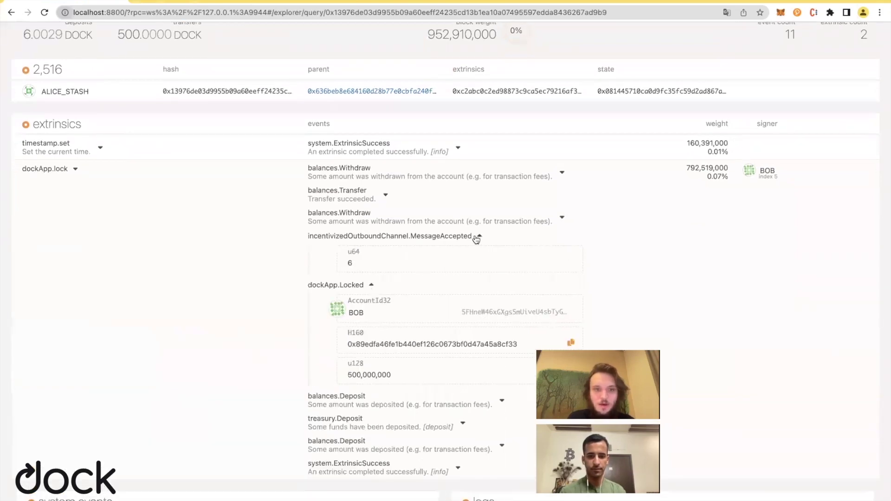
{"action": "scroll", "coordinate": [391, 274], "scroll_direction": "down", "scroll_amount": 1}
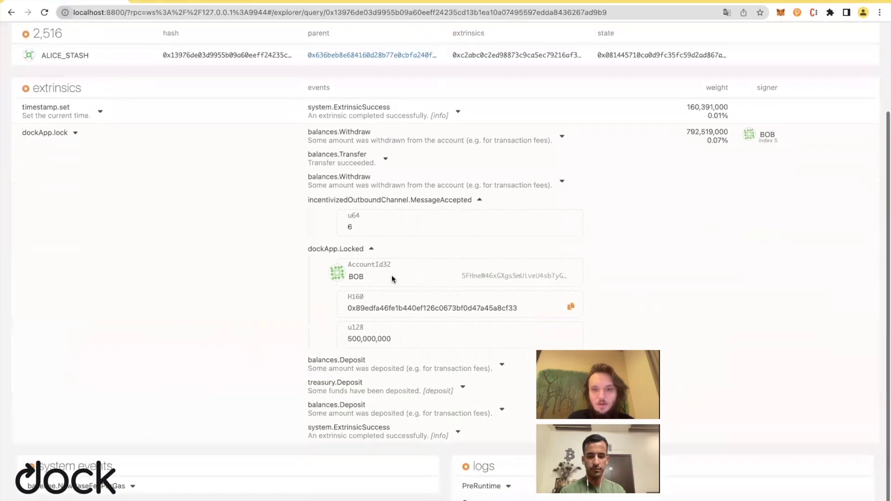
{"action": "scroll", "coordinate": [392, 276], "scroll_direction": "up", "scroll_amount": 1}
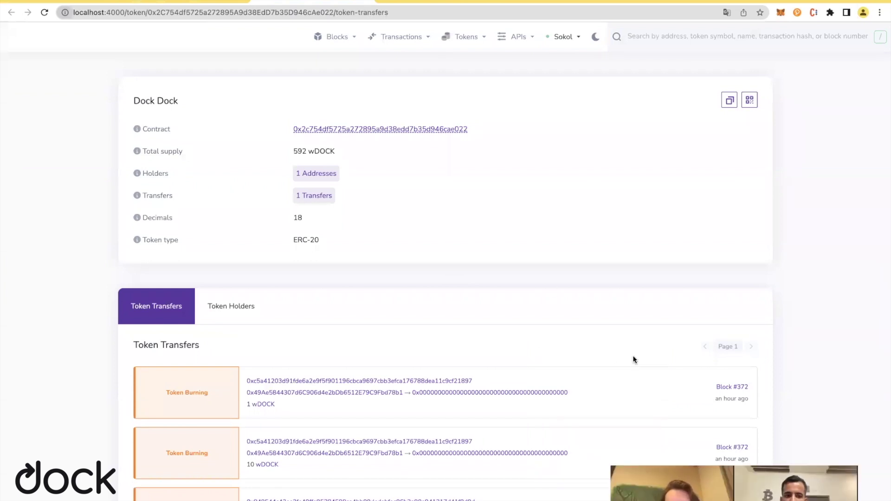
Review wDOCK's holders and transfers (592 supply, 5 holders, 11 transfers), then return to Polkadot-JS.
{"action": "left_click", "coordinate": [464, 37]}
{"action": "left_click", "coordinate": [462, 61]}
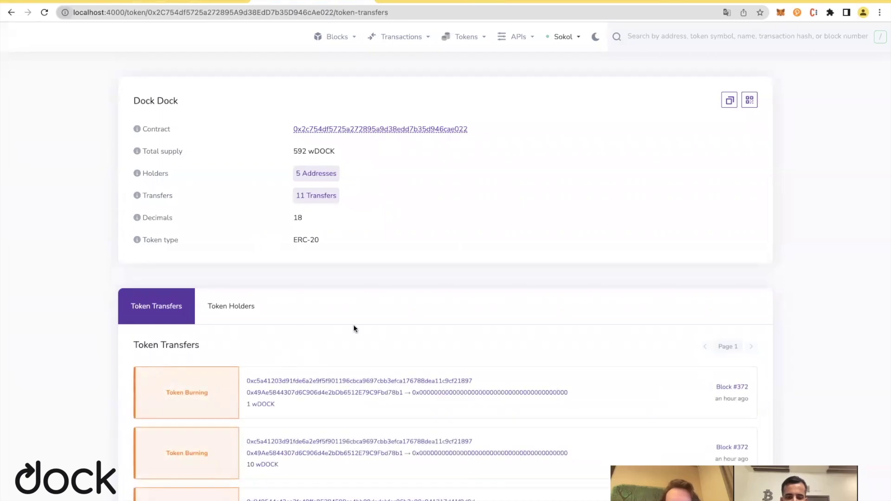
{"action": "left_click", "coordinate": [241, 319]}
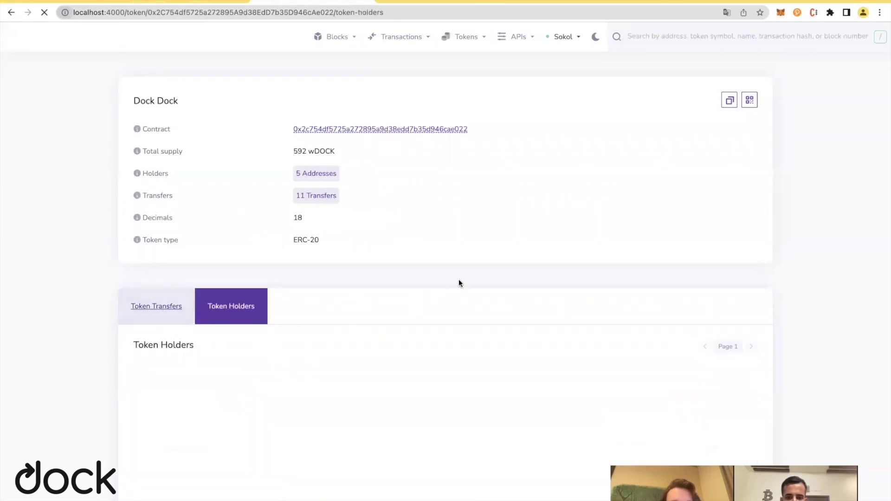
{"action": "left_click", "coordinate": [181, 305]}
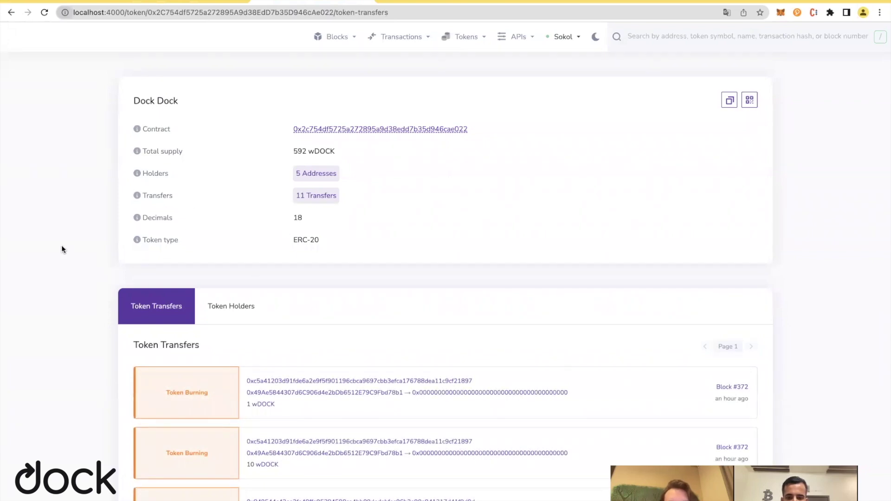
{"action": "key", "text": "ctrl+Tab"}
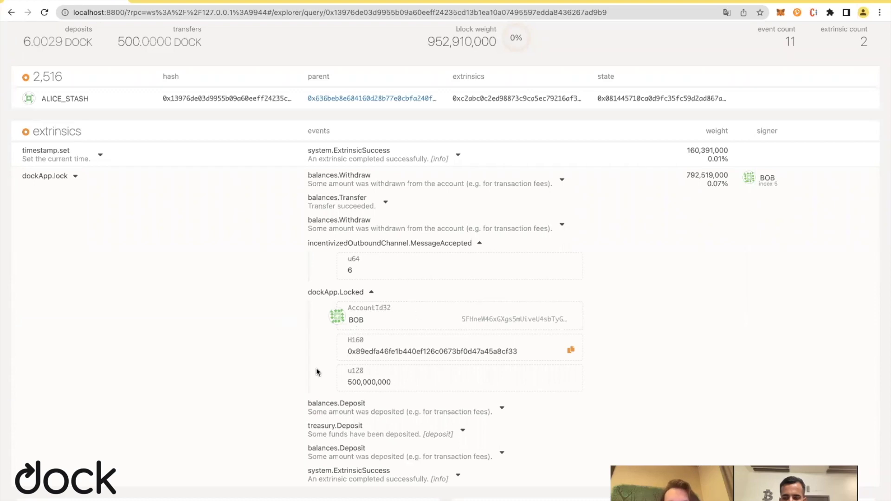
Review block 2,516's Locked event of 500,000,000, then switch to the wDOCK token page.
{"action": "scroll", "coordinate": [213, 274], "scroll_direction": "up", "scroll_amount": 1}
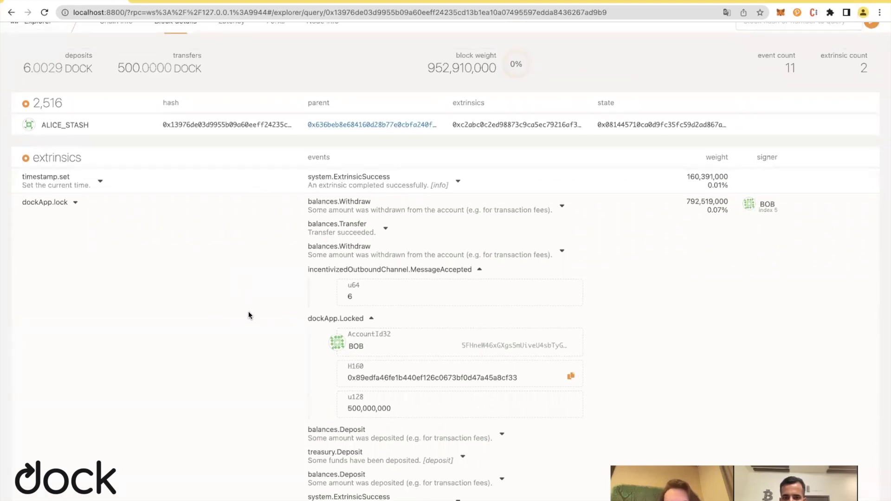
{"action": "scroll", "coordinate": [250, 315], "scroll_direction": "down", "scroll_amount": 2}
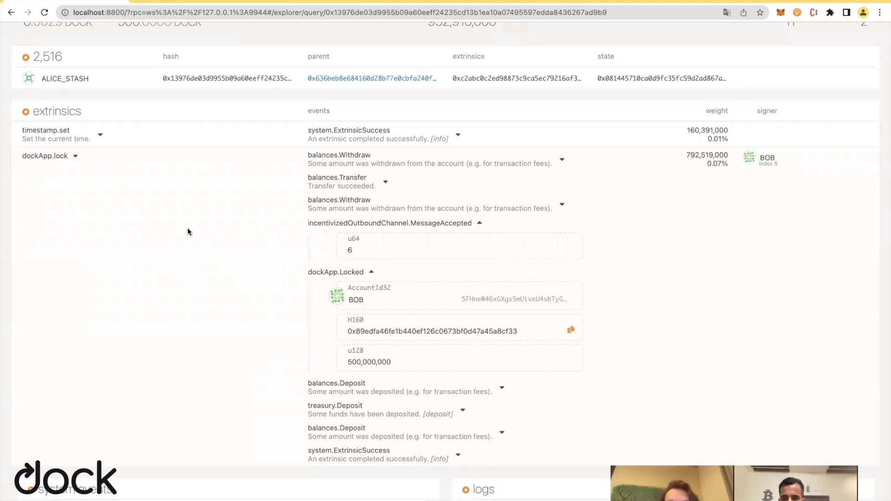
{"action": "left_click", "coordinate": [277, 0]}
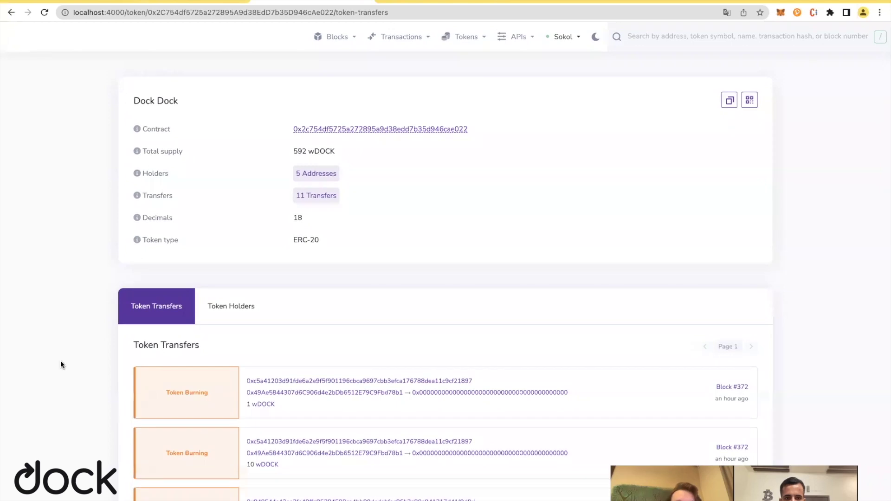
Reload the wDOCK page and toggle Holders/Transfers until the 500 wDOCK minting at block #887 appears.
{"action": "left_click", "coordinate": [49, 14]}
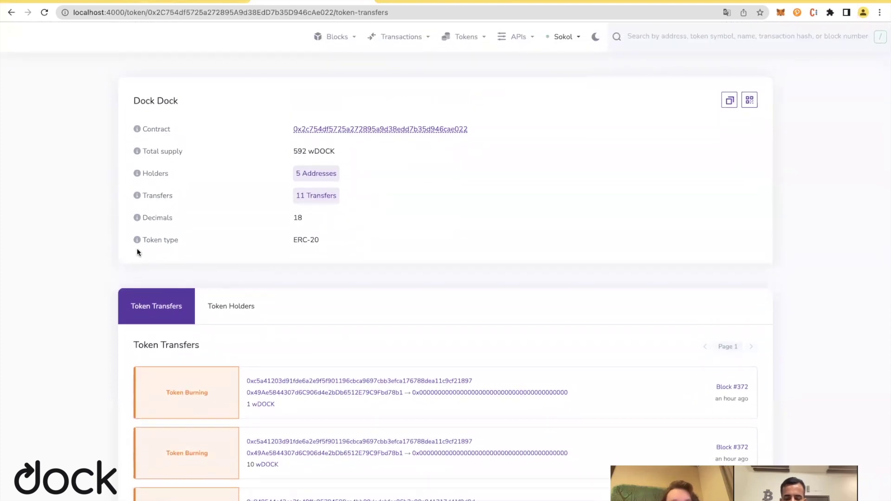
{"action": "left_click", "coordinate": [784, 11]}
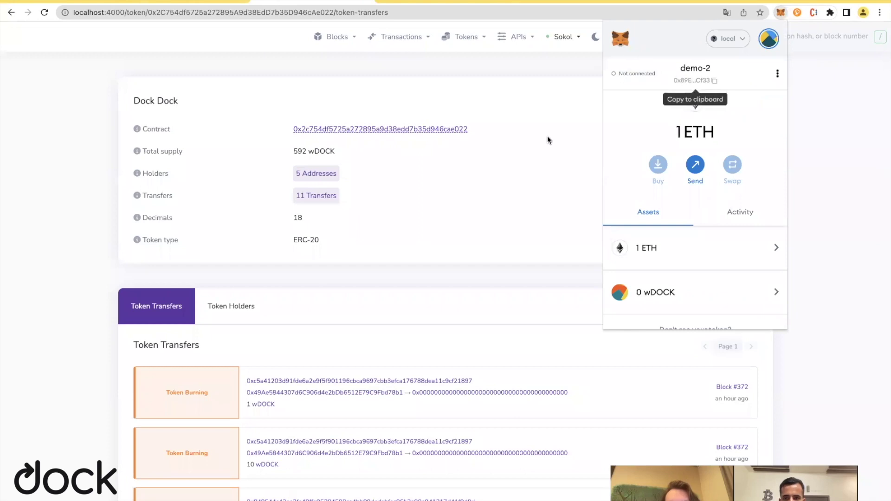
{"action": "left_click", "coordinate": [499, 178]}
{"action": "scroll", "coordinate": [446, 297], "scroll_direction": "down", "scroll_amount": 2}
{"action": "scroll", "coordinate": [446, 298], "scroll_direction": "up", "scroll_amount": 2}
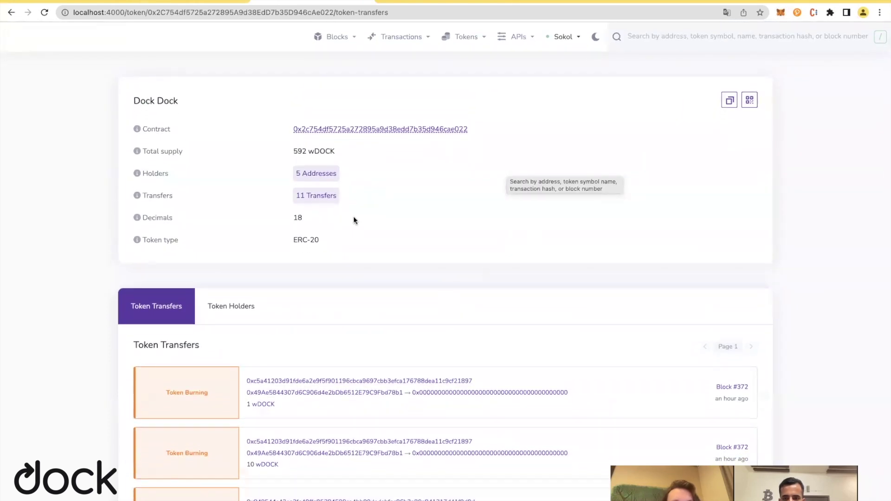
{"action": "left_click", "coordinate": [14, 1]}
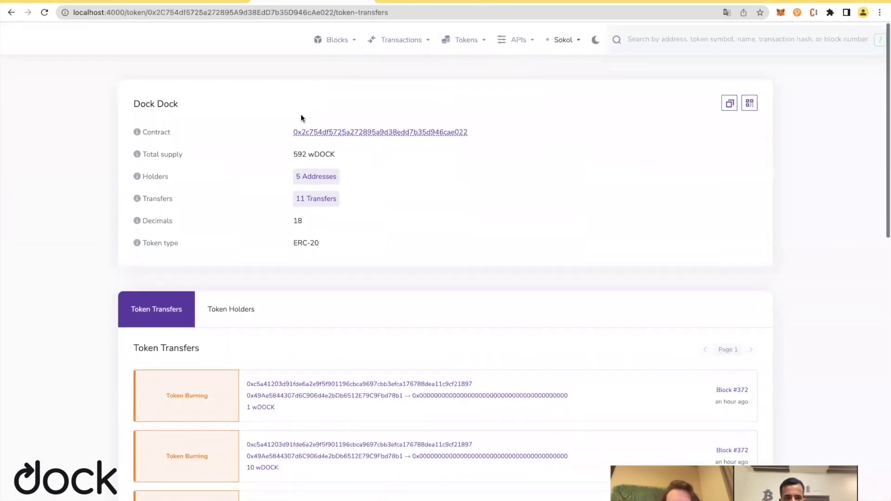
{"action": "left_click", "coordinate": [231, 299]}
{"action": "left_click", "coordinate": [183, 297]}
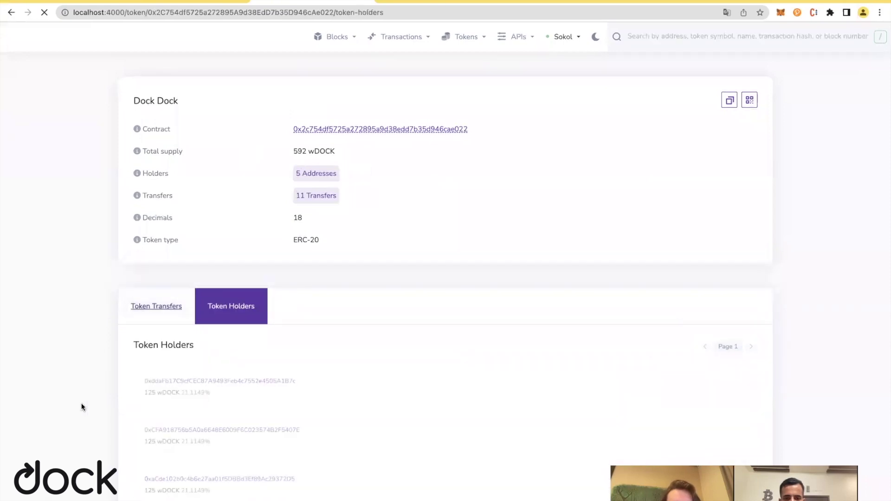
{"action": "scroll", "coordinate": [82, 397], "scroll_direction": "down", "scroll_amount": 1}
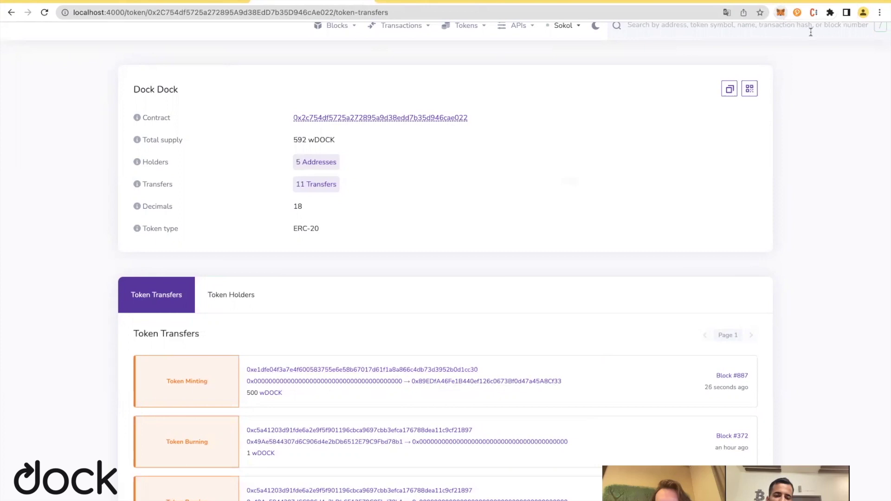
Review the details of the 500 wDOCK minting transaction from block 887.
{"action": "left_click", "coordinate": [780, 12]}
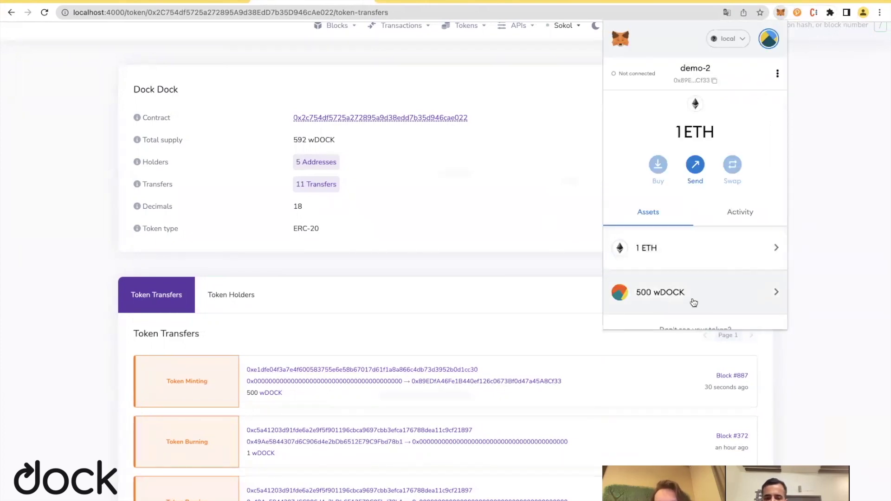
{"action": "left_click", "coordinate": [523, 282]}
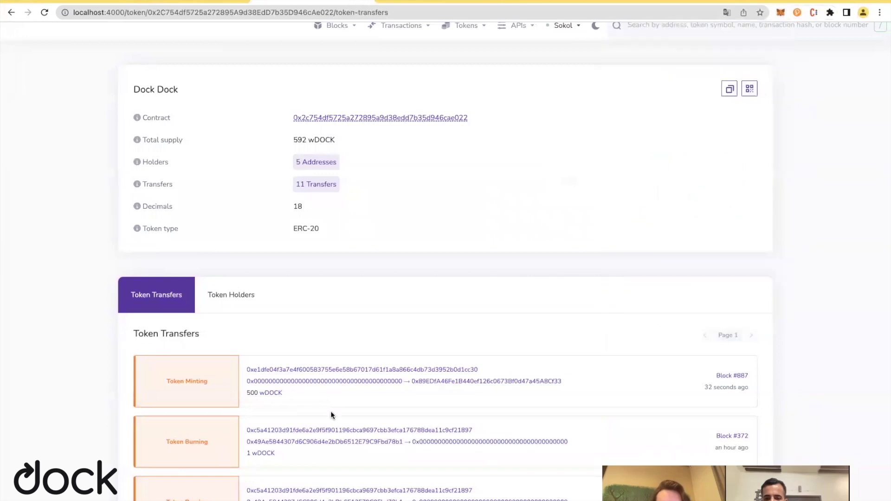
{"action": "scroll", "coordinate": [385, 385], "scroll_direction": "down", "scroll_amount": 2}
{"action": "left_click", "coordinate": [365, 318]}
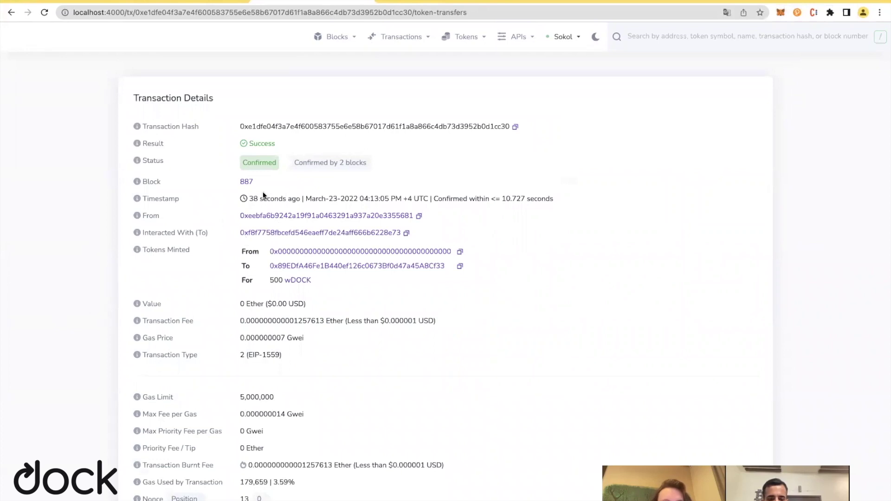
{"action": "left_click_drag", "start_coordinate": [254, 181], "coordinate": [232, 180]}
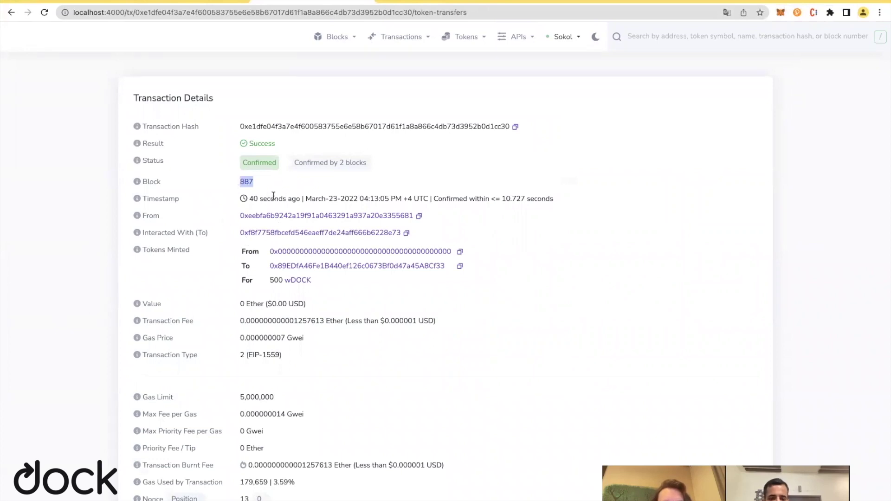
{"action": "scroll", "coordinate": [89, 324], "scroll_direction": "down", "scroll_amount": 5}
{"action": "scroll", "coordinate": [89, 324], "scroll_direction": "down", "scroll_amount": 8}
{"action": "scroll", "coordinate": [89, 324], "scroll_direction": "up", "scroll_amount": 12}
{"action": "scroll", "coordinate": [82, 232], "scroll_direction": "down", "scroll_amount": 2}
{"action": "scroll", "coordinate": [82, 232], "scroll_direction": "down", "scroll_amount": 10}
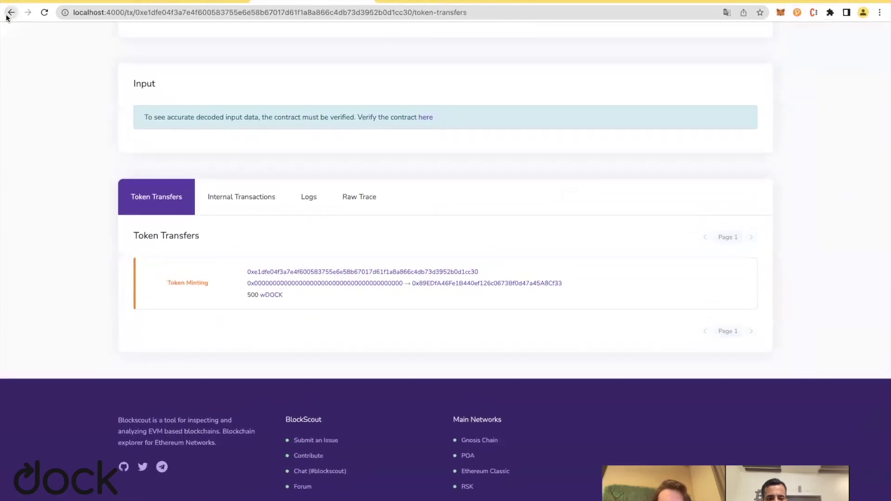
{"action": "left_click", "coordinate": [267, 293]}
Confirm the 1,092 wDOCK supply and open MetaMask's 500 wDOCK asset view.
{"action": "scroll", "coordinate": [400, 205], "scroll_direction": "up", "scroll_amount": 3}
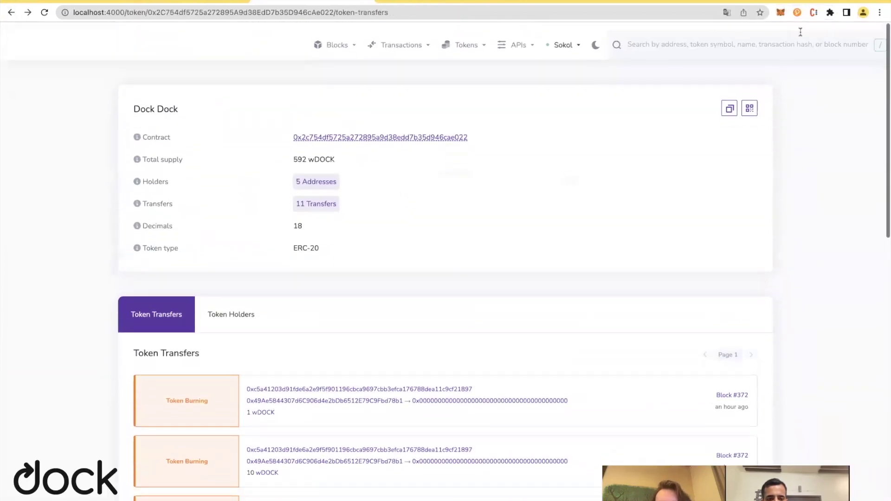
{"action": "left_click", "coordinate": [782, 14]}
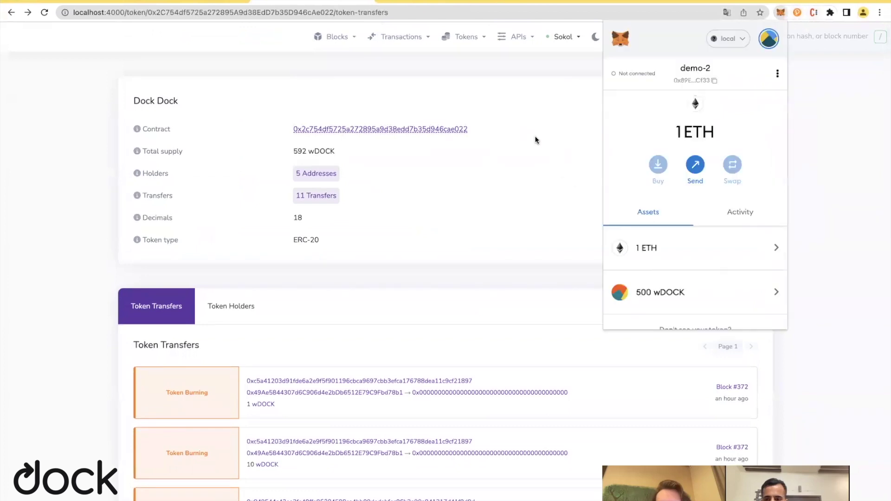
{"action": "left_click", "coordinate": [532, 138]}
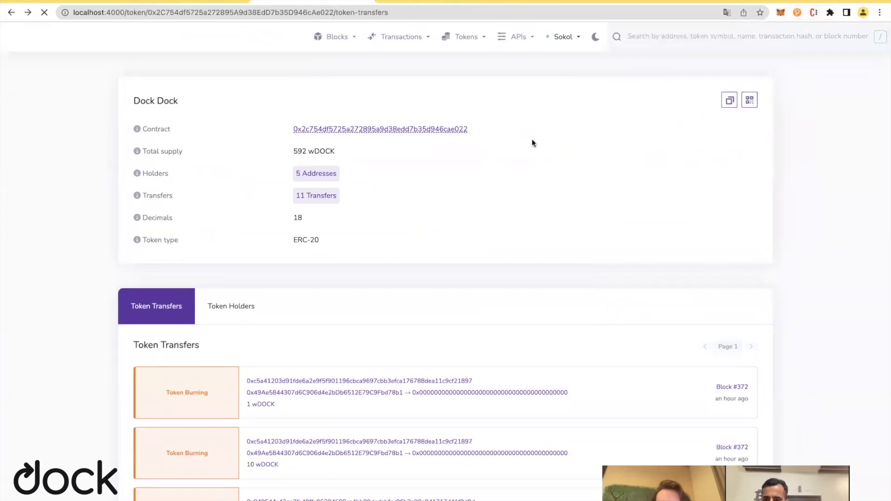
{"action": "left_click", "coordinate": [782, 13]}
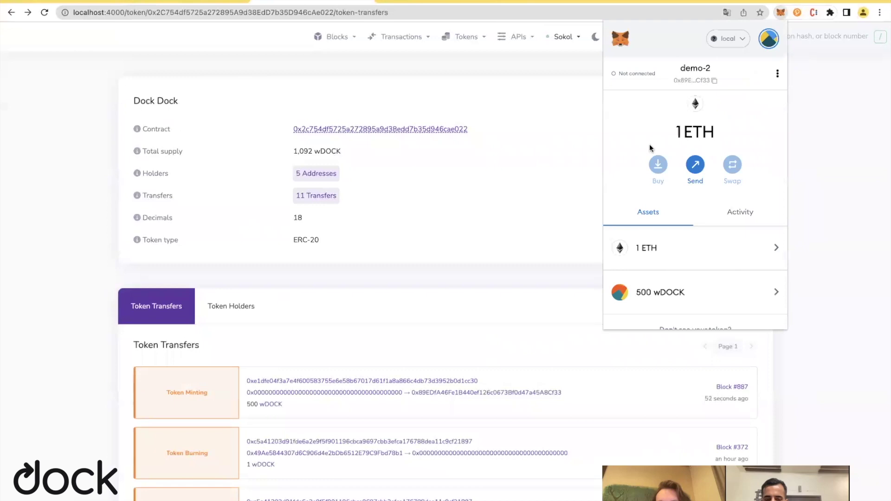
{"action": "left_click", "coordinate": [706, 297]}
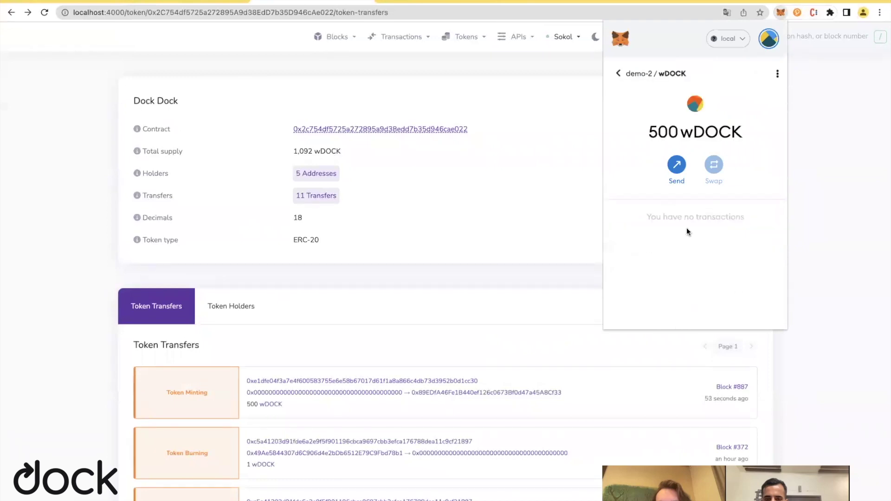
Copy the demo-1 account's address in MetaMask.
{"action": "left_click", "coordinate": [677, 167]}
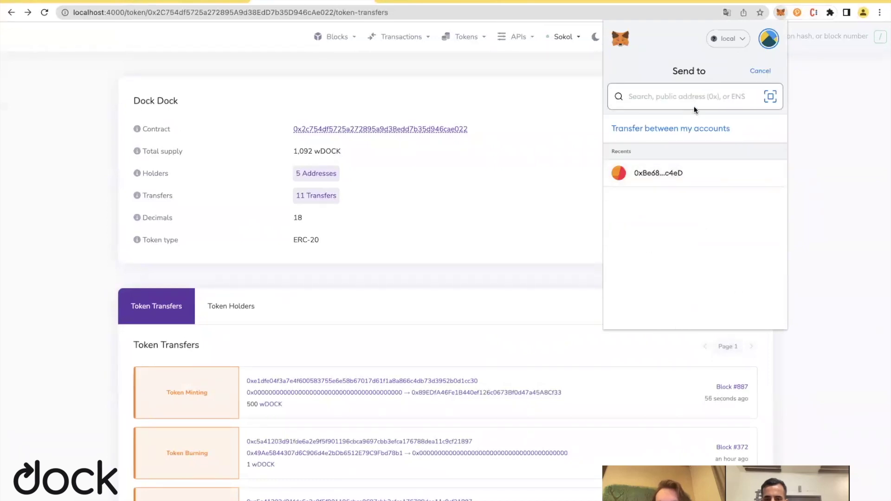
{"action": "type", "text": "demo"}
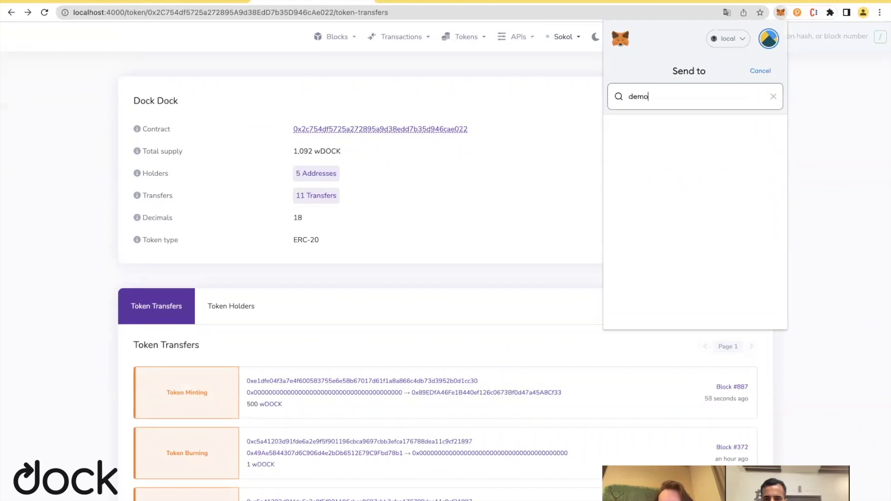
{"action": "left_click", "coordinate": [773, 96]}
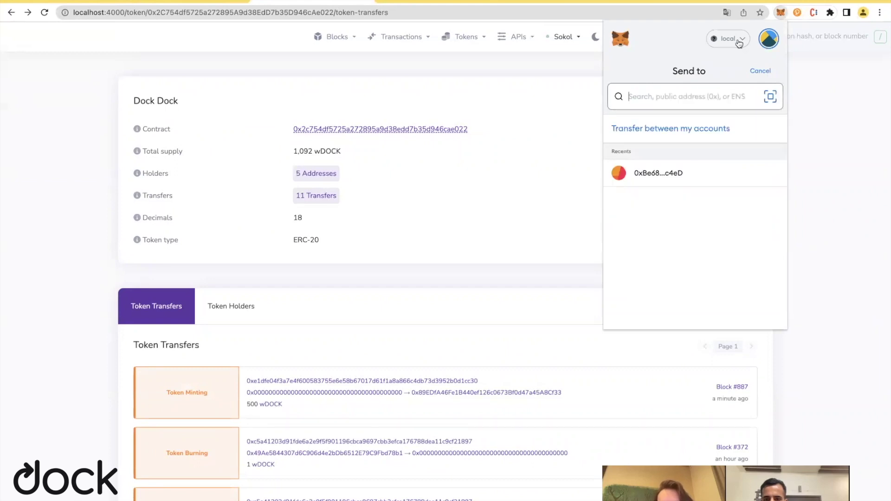
{"action": "left_click", "coordinate": [768, 42]}
{"action": "scroll", "coordinate": [712, 176], "scroll_direction": "down", "scroll_amount": 3}
{"action": "left_click", "coordinate": [713, 148]}
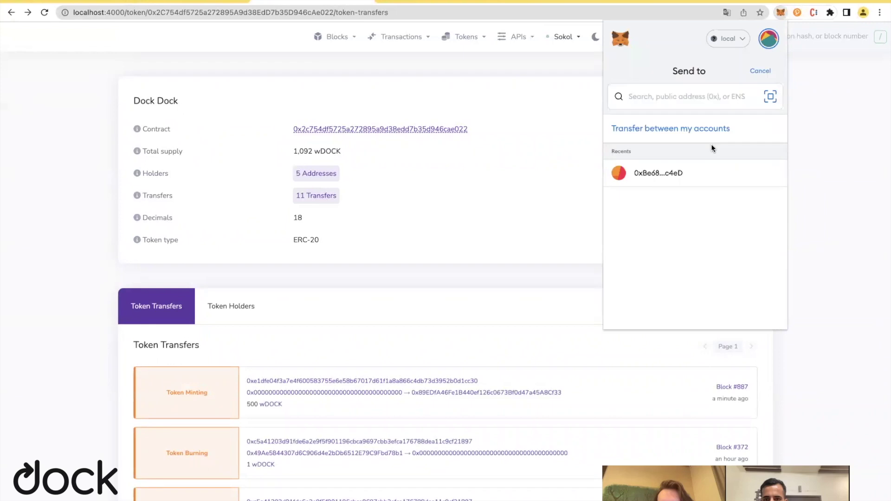
{"action": "left_click", "coordinate": [621, 74]}
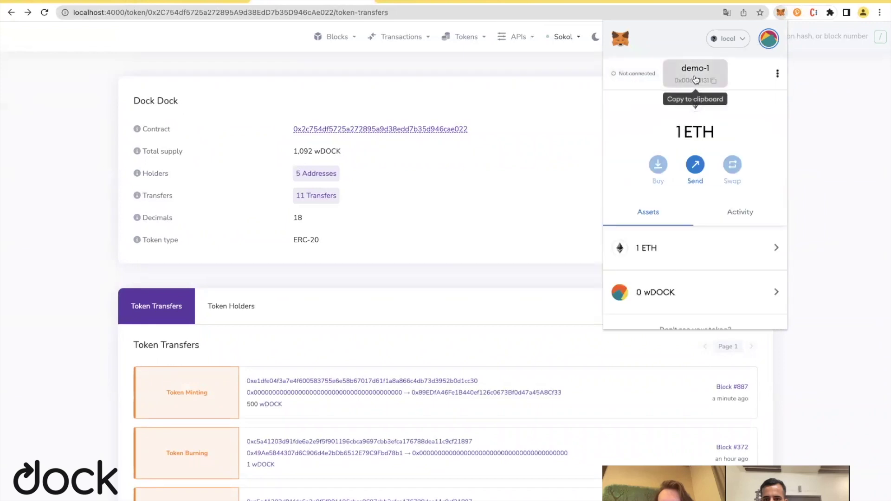
Switch to demo-2 and start a wDOCK send to the pasted demo-1 address.
{"action": "left_click", "coordinate": [768, 38]}
{"action": "scroll", "coordinate": [696, 158], "scroll_direction": "down", "scroll_amount": 3}
{"action": "left_click", "coordinate": [666, 178]}
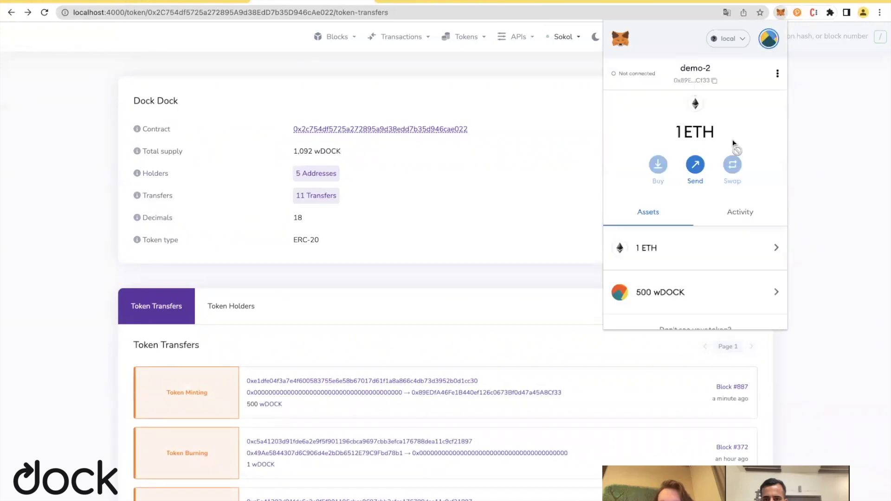
{"action": "scroll", "coordinate": [667, 173], "scroll_direction": "down", "scroll_amount": 2}
{"action": "left_click", "coordinate": [696, 245]}
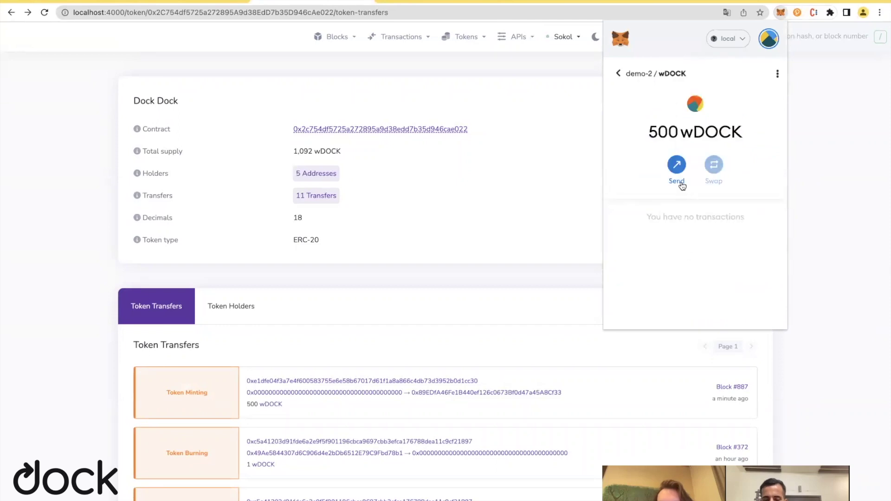
{"action": "left_click", "coordinate": [678, 165]}
{"action": "type", "text": "0x00688263B8AD78757BF18A988cD58e316C0d0131"}
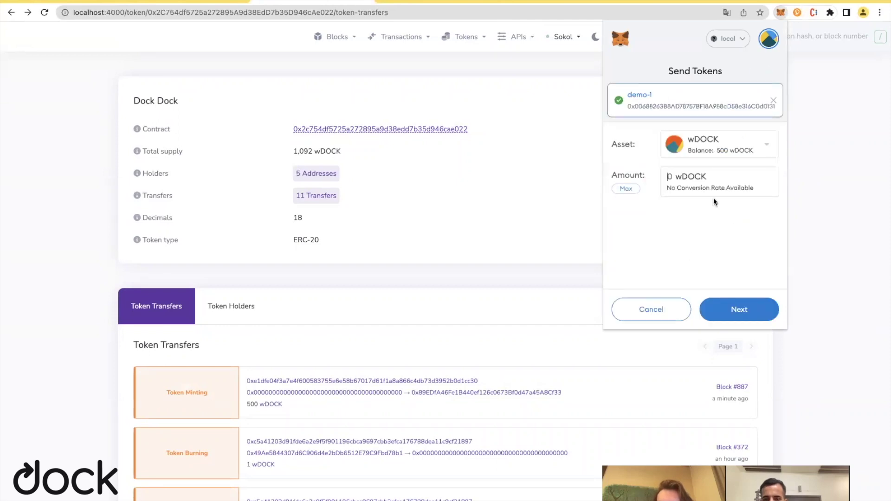
Enter 250 wDOCK as the amount and confirm the transfer.
{"action": "left_click", "coordinate": [676, 176]}
{"action": "type", "text": "250"}
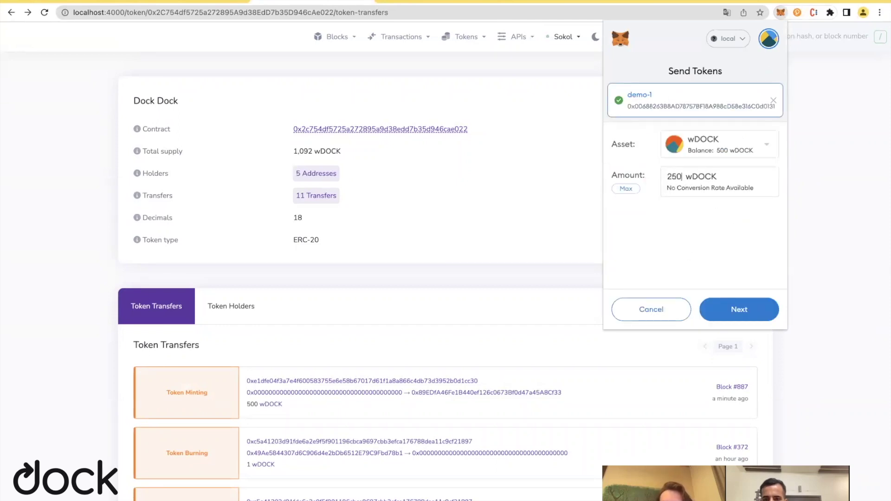
{"action": "left_click", "coordinate": [738, 307]}
{"action": "scroll", "coordinate": [736, 268], "scroll_direction": "down", "scroll_amount": 3}
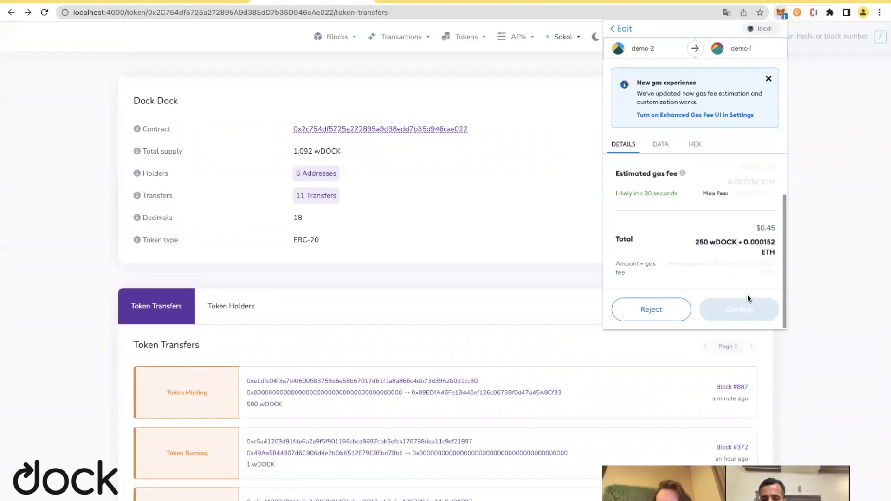
{"action": "left_click", "coordinate": [734, 307]}
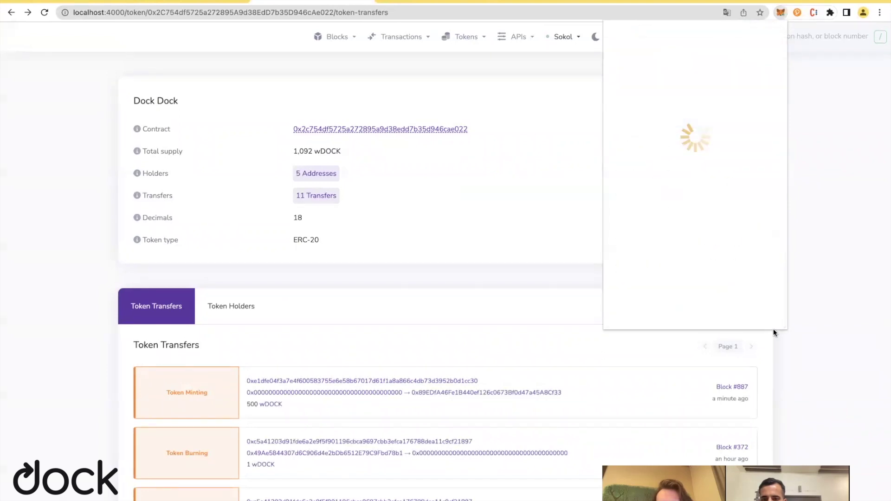
{"action": "scroll", "coordinate": [672, 237], "scroll_direction": "down", "scroll_amount": 1}
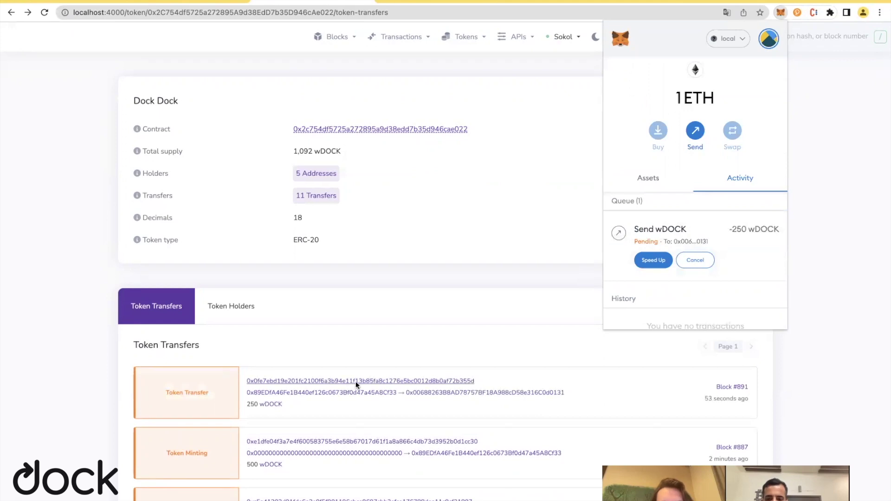
Open the 250 wDOCK transfer at block #891 to confirm it succeeded.
{"action": "left_click", "coordinate": [348, 383]}
{"action": "scroll", "coordinate": [182, 308], "scroll_direction": "down", "scroll_amount": 2}
{"action": "scroll", "coordinate": [182, 307], "scroll_direction": "up", "scroll_amount": 2}
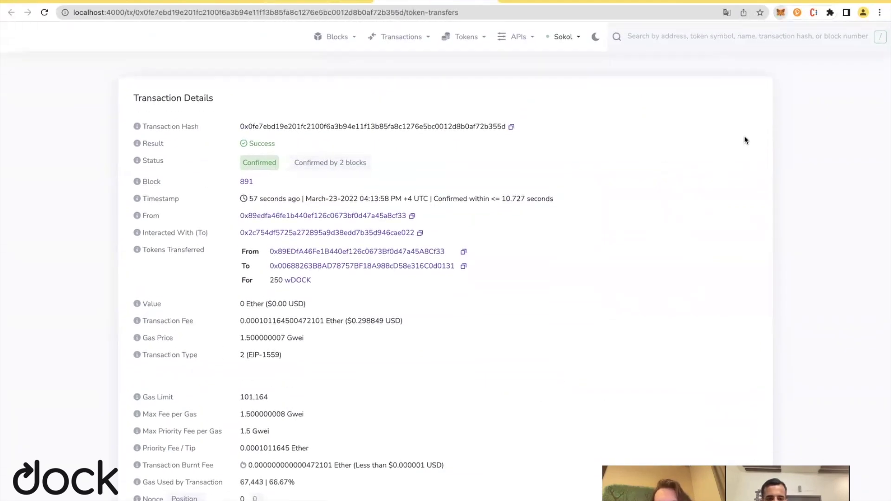
Switch MetaMask to the demo-1 account and check its wDOCK token details.
{"action": "left_click", "coordinate": [779, 12]}
{"action": "left_click", "coordinate": [768, 38]}
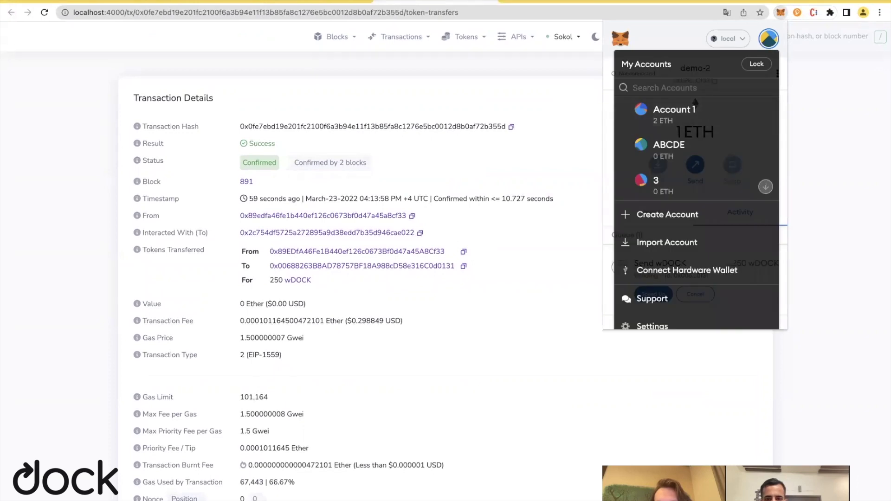
{"action": "scroll", "coordinate": [658, 154], "scroll_direction": "down", "scroll_amount": 3}
{"action": "left_click", "coordinate": [648, 168]}
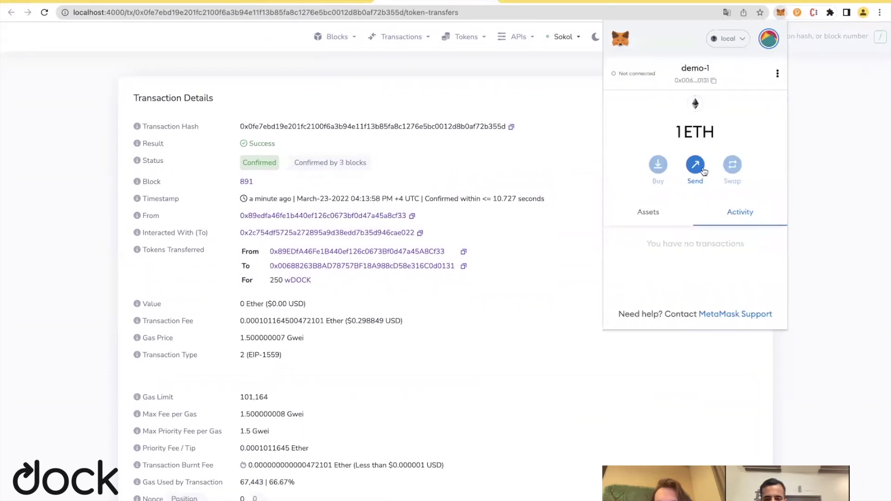
{"action": "left_click", "coordinate": [650, 221]}
{"action": "left_click", "coordinate": [661, 295]}
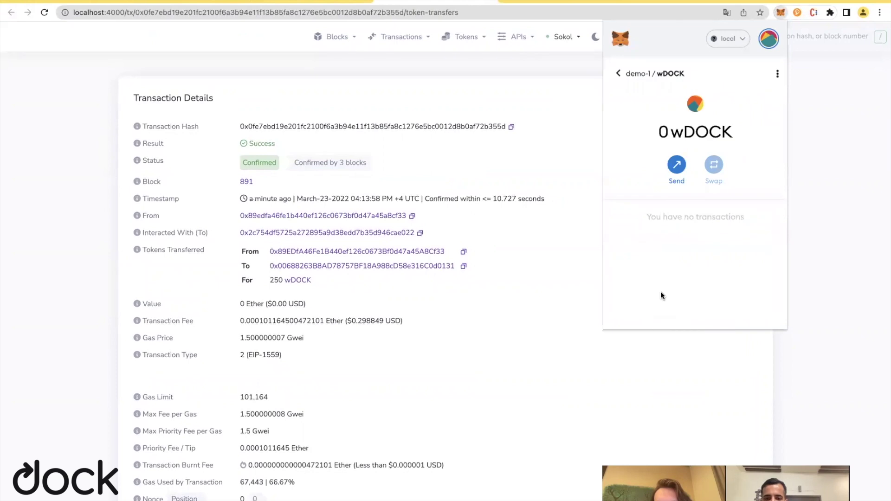
{"action": "left_click", "coordinate": [618, 73]}
{"action": "scroll", "coordinate": [668, 204], "scroll_direction": "down", "scroll_amount": 1}
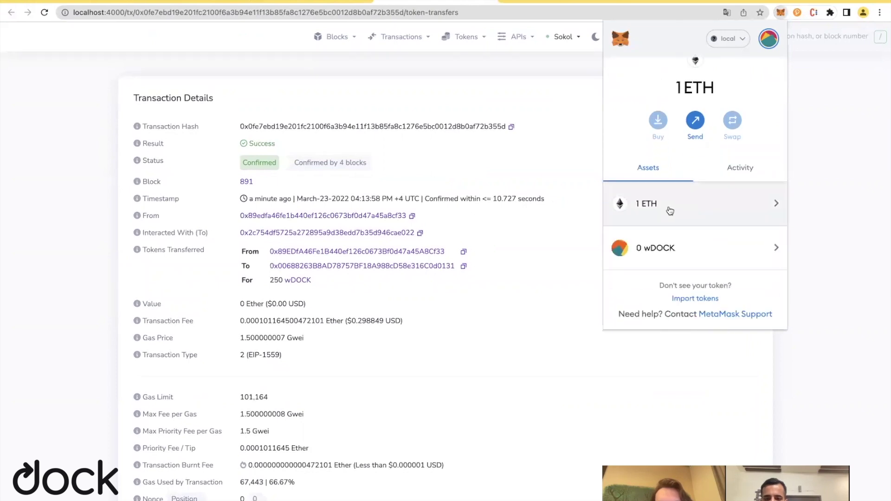
{"action": "scroll", "coordinate": [670, 211], "scroll_direction": "up", "scroll_amount": 1}
{"action": "left_click", "coordinate": [654, 277]}
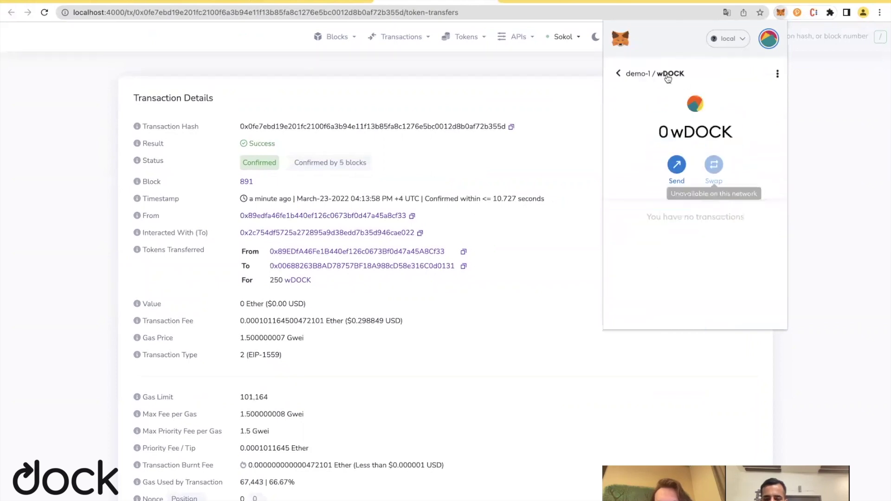
{"action": "left_click", "coordinate": [620, 73]}
{"action": "scroll", "coordinate": [643, 223], "scroll_direction": "down", "scroll_amount": 1}
Open and close Import tokens to show 250 wDOCK, then move to the MyCrypto tab.
{"action": "left_click", "coordinate": [691, 300]}
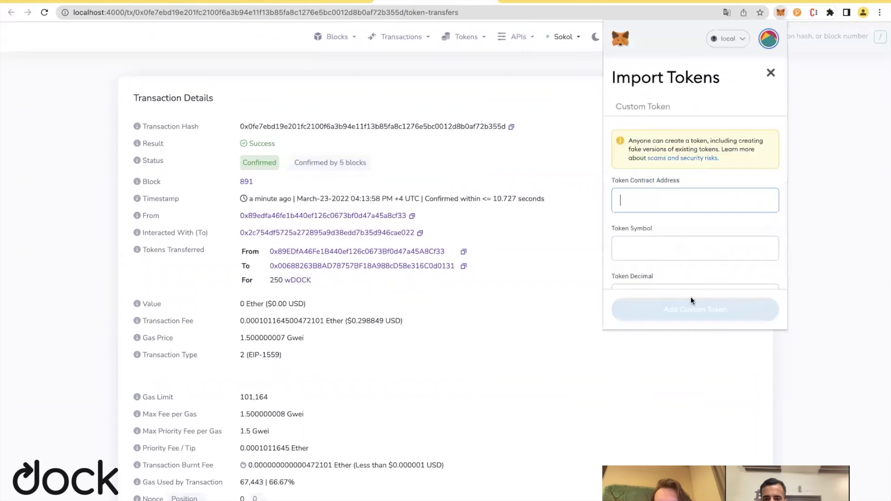
{"action": "left_click", "coordinate": [770, 74]}
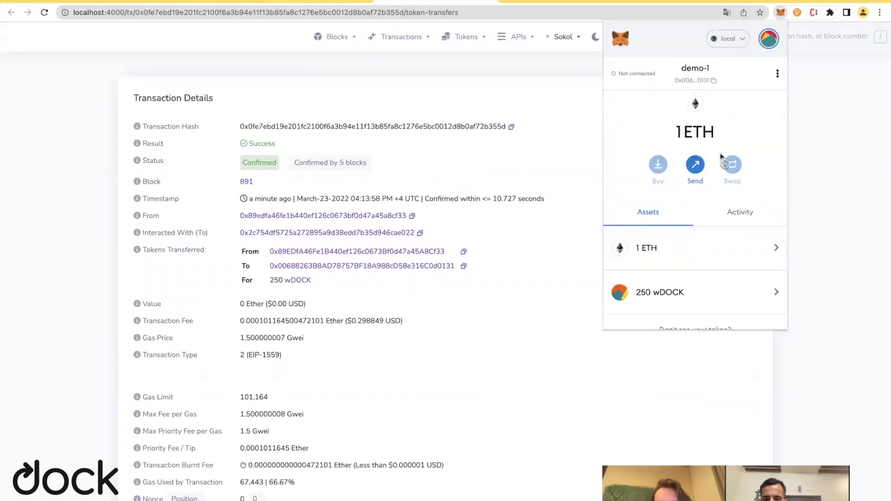
{"action": "scroll", "coordinate": [720, 152], "scroll_direction": "down", "scroll_amount": 1}
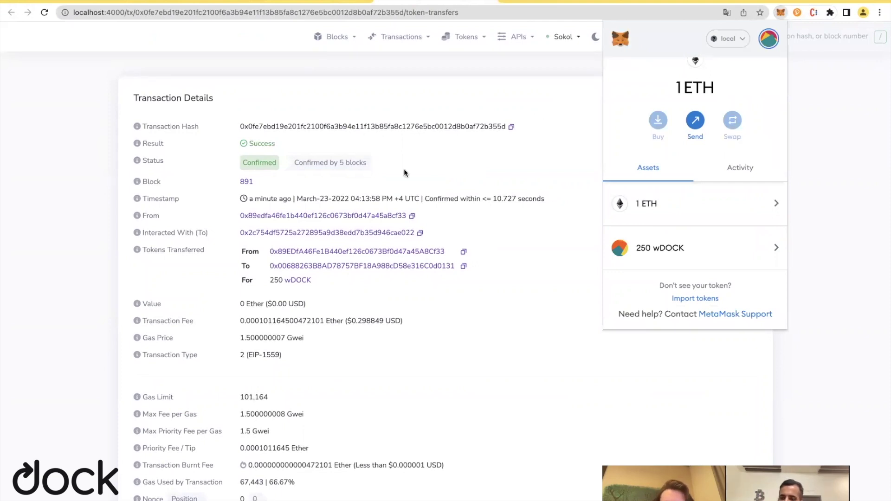
{"action": "key", "text": "ctrl+Tab"}
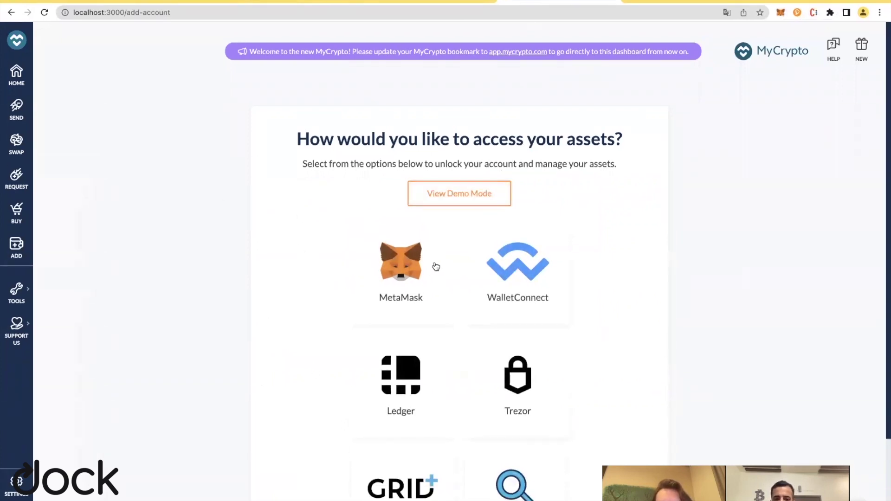
Link MetaMask's demo-1 account to MyCrypto so the dashboard shows its 1 ETH balance.
{"action": "left_click", "coordinate": [396, 272]}
{"action": "left_click", "coordinate": [459, 325]}
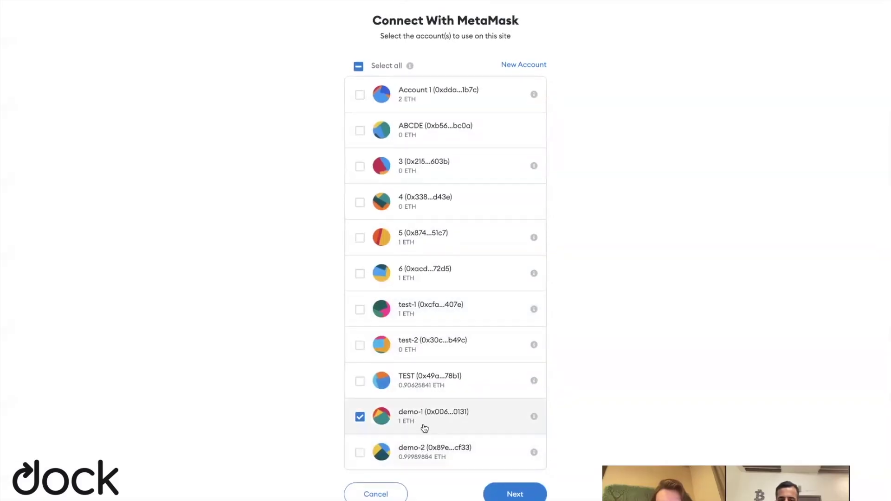
{"action": "left_click", "coordinate": [510, 495]}
{"action": "left_click", "coordinate": [844, 127]}
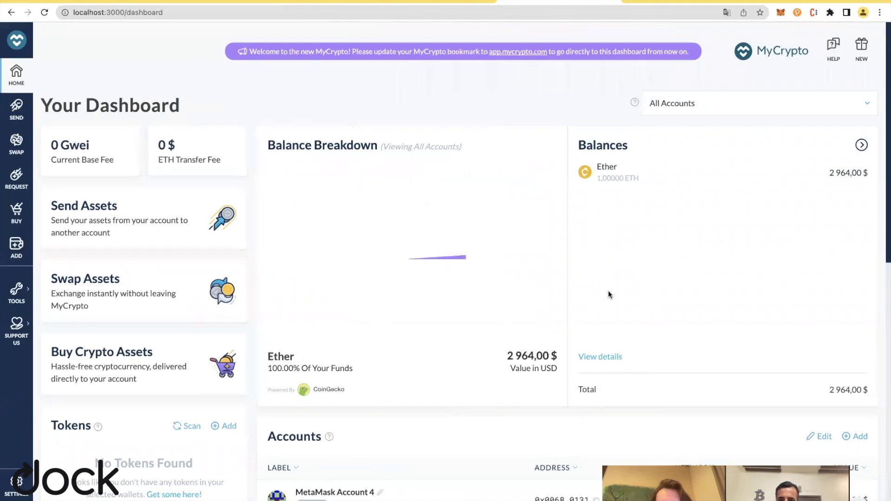
{"action": "scroll", "coordinate": [448, 313], "scroll_direction": "down", "scroll_amount": 8}
Load the DockApp contract from the known contracts list, found by searching 'dock'.
{"action": "scroll", "coordinate": [397, 339], "scroll_direction": "up", "scroll_amount": 8}
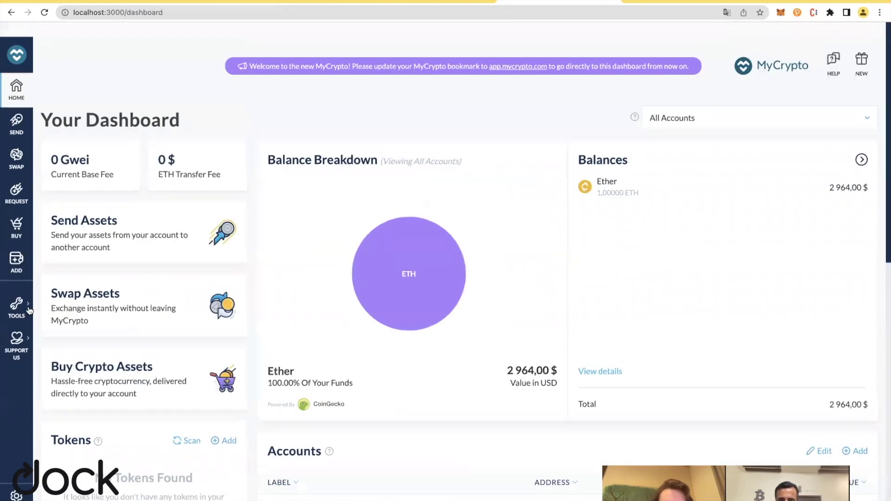
{"action": "mouse_move", "coordinate": [16, 291]}
{"action": "left_click", "coordinate": [112, 239]}
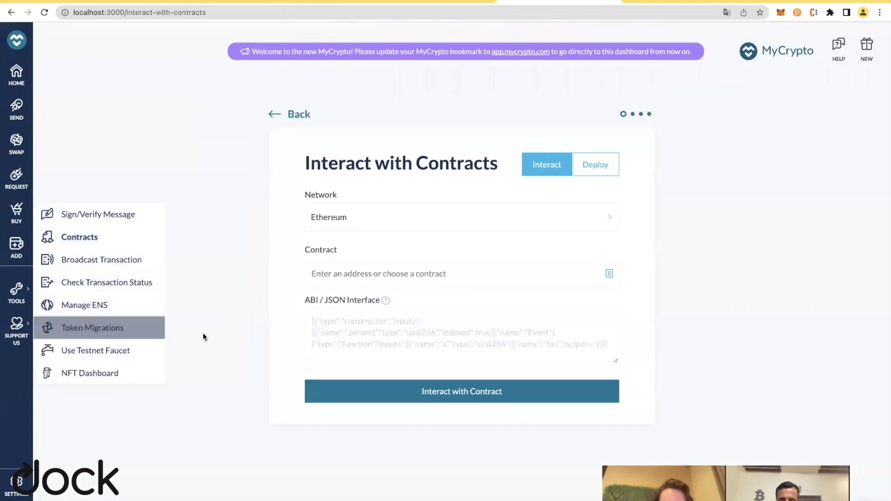
{"action": "left_click", "coordinate": [344, 273]}
{"action": "type", "text": "dock"}
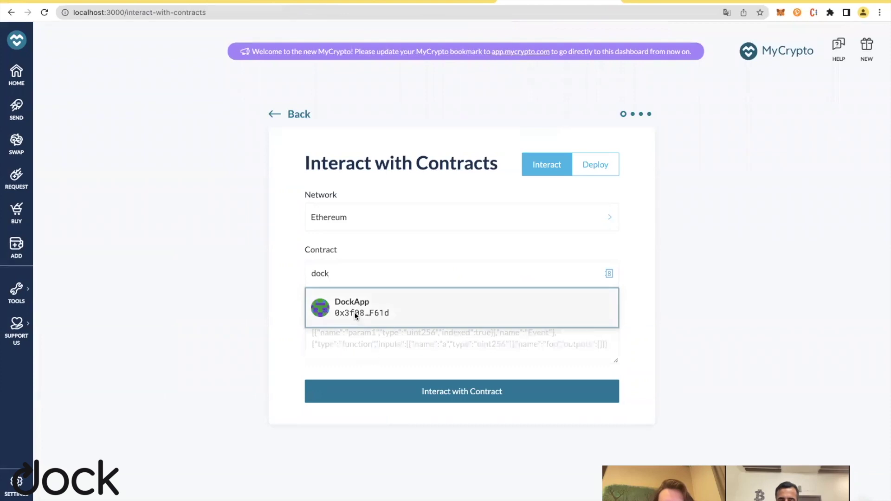
{"action": "left_click", "coordinate": [360, 311]}
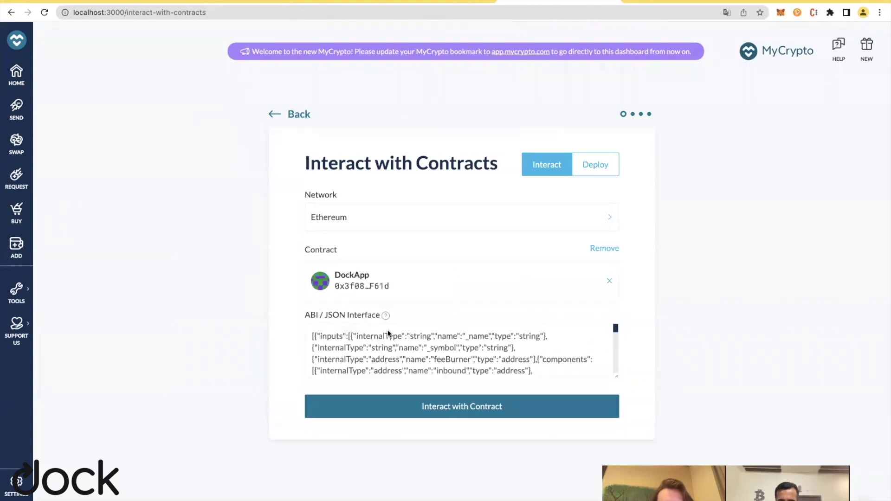
{"action": "scroll", "coordinate": [424, 342], "scroll_direction": "down", "scroll_amount": 5}
{"action": "scroll", "coordinate": [423, 342], "scroll_direction": "up", "scroll_amount": 5}
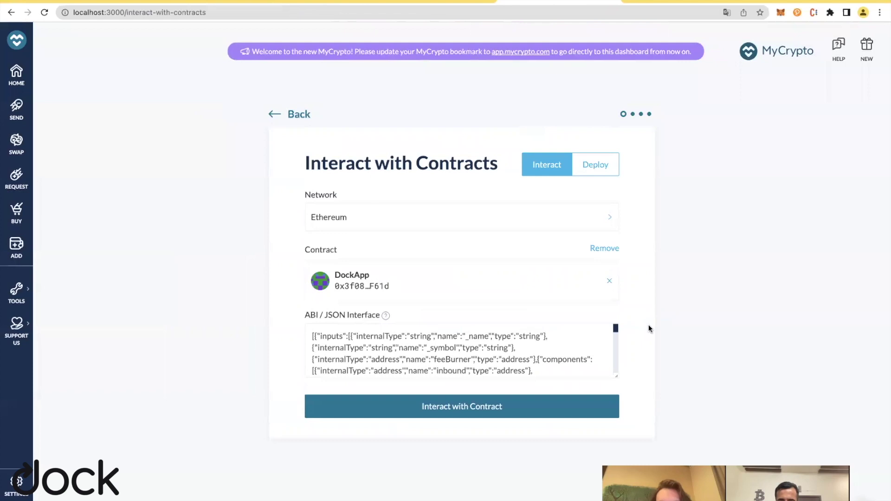
{"action": "left_click", "coordinate": [505, 413]}
Select the burn function from the DockApp contract's functions.
{"action": "scroll", "coordinate": [179, 442], "scroll_direction": "down", "scroll_amount": 1}
{"action": "left_click", "coordinate": [351, 463]}
{"action": "left_click", "coordinate": [320, 480]}
{"action": "scroll", "coordinate": [391, 397], "scroll_direction": "down", "scroll_amount": 5}
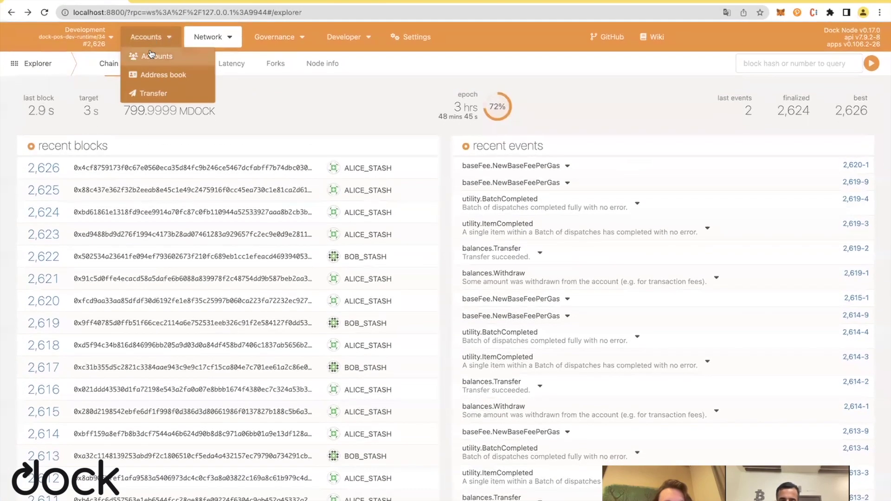
Open FERDIE's account details, holding 100 MDOCK, and select its full address.
{"action": "left_click", "coordinate": [150, 56]}
{"action": "scroll", "coordinate": [249, 289], "scroll_direction": "down", "scroll_amount": 1}
{"action": "left_click", "coordinate": [169, 497]}
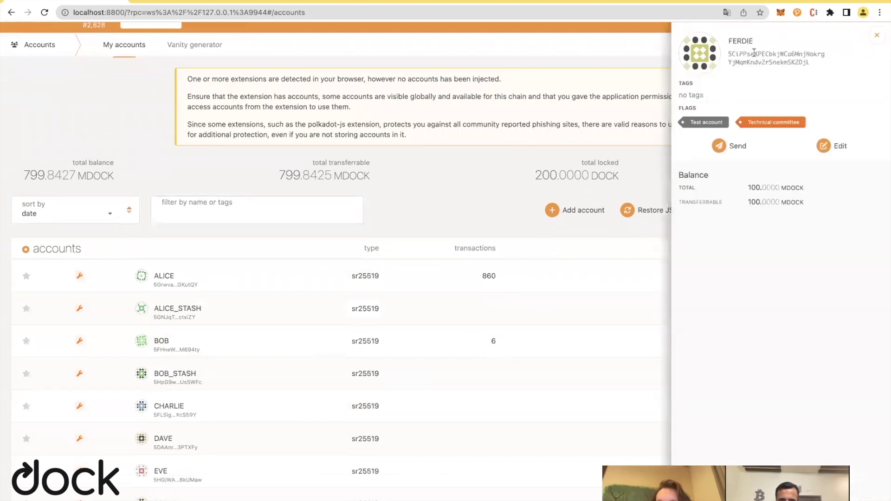
{"action": "double_click", "coordinate": [754, 54]}
{"action": "key", "text": "super+c"}
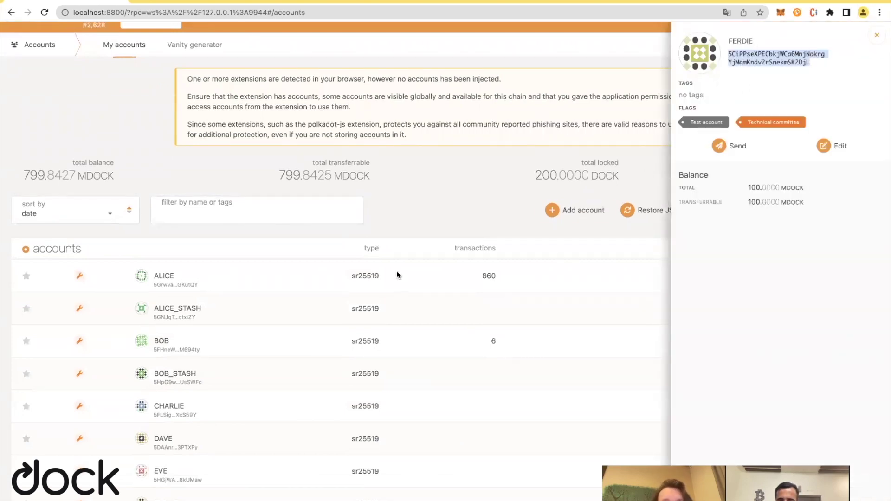
{"action": "key", "text": "ctrl+Right"}
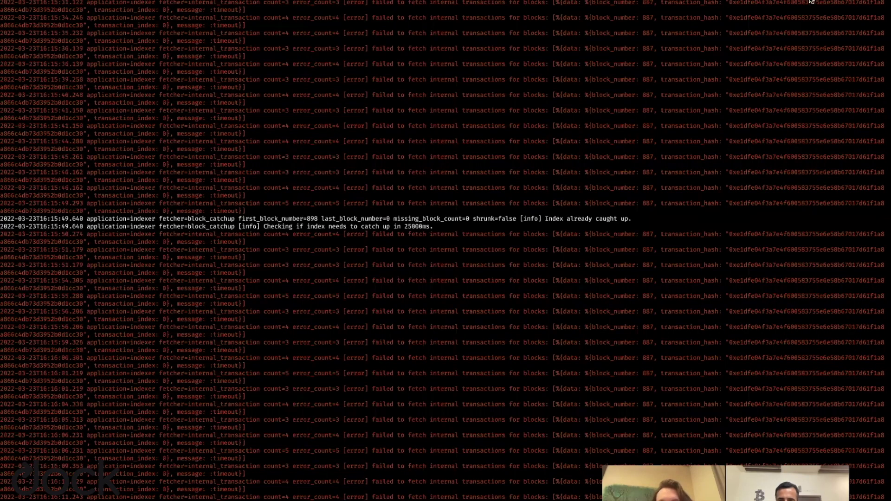
Run 'subkey inspect' on FERDIE's address in a new terminal and copy the hex public key.
{"action": "key", "text": "super+t"}
{"action": "type", "text": "node"}
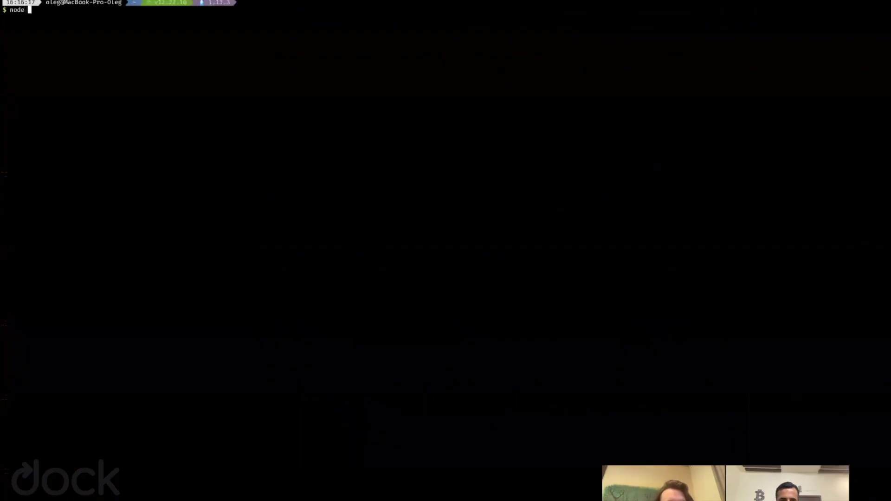
{"action": "key", "text": "BackSpace"}
{"action": "key", "text": "BackSpace"}
{"action": "key", "text": "BackSpace"}
{"action": "key", "text": "BackSpace"}
{"action": "key", "text": "BackSpace"}
{"action": "type", "text": "subkey inspect 5CiPPseXPECbkjWCa6MnjNokrgYjMqmKndv2rSnekmSK2DjL"}
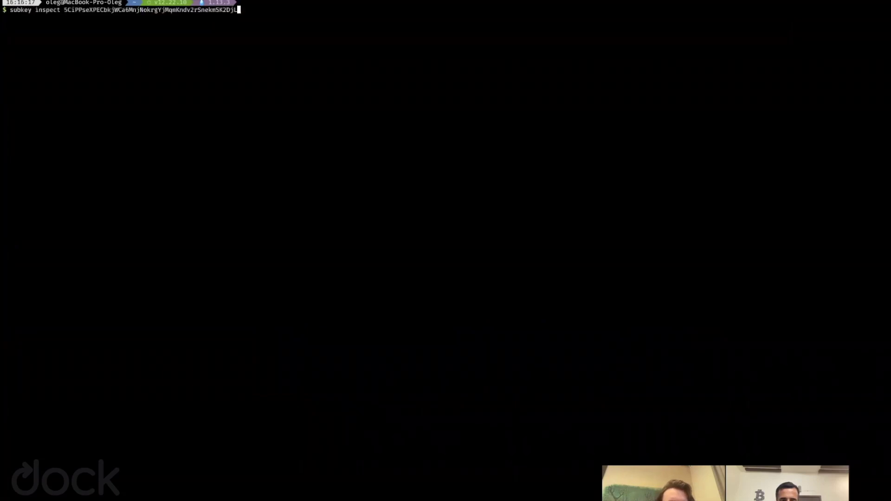
{"action": "key", "text": "super+v"}
{"action": "key", "text": "Return"}
{"action": "double_click", "coordinate": [108, 32]}
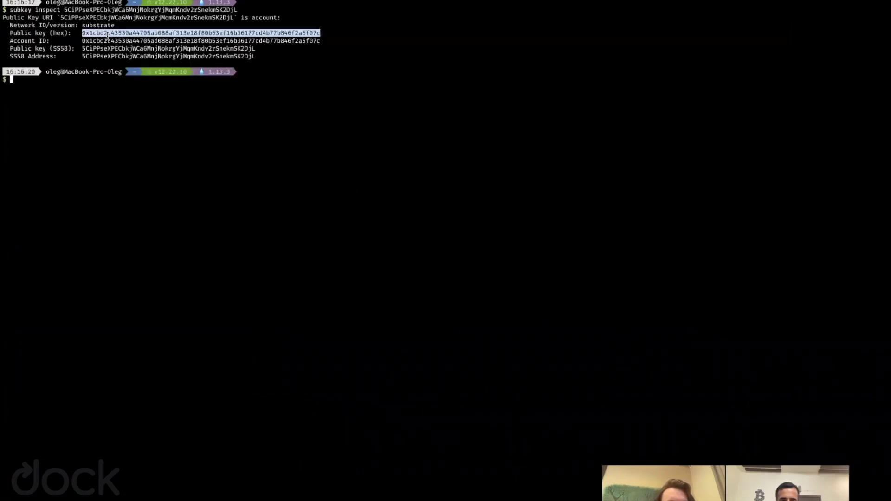
{"action": "key", "text": "ctrl+Left"}
Paste FERDIE's hex public key into the burn call's _recipient field.
{"action": "key", "text": "ctrl+Tab"}
{"action": "key", "text": "ctrl+Tab"}
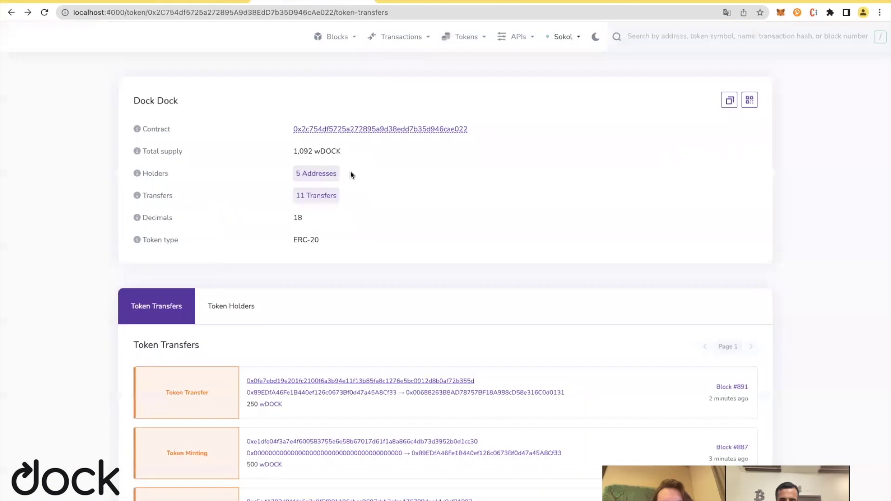
{"action": "key", "text": "ctrl+shift+Tab"}
{"action": "key", "text": "ctrl+Tab"}
{"action": "key", "text": "ctrl+Tab"}
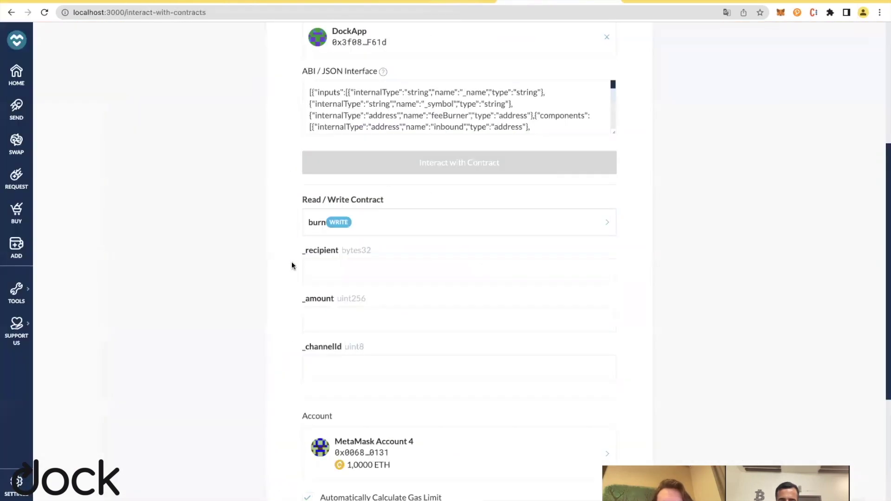
{"action": "left_click", "coordinate": [378, 277]}
{"action": "key", "text": "ctrl+v"}
{"action": "left_click", "coordinate": [374, 319]}
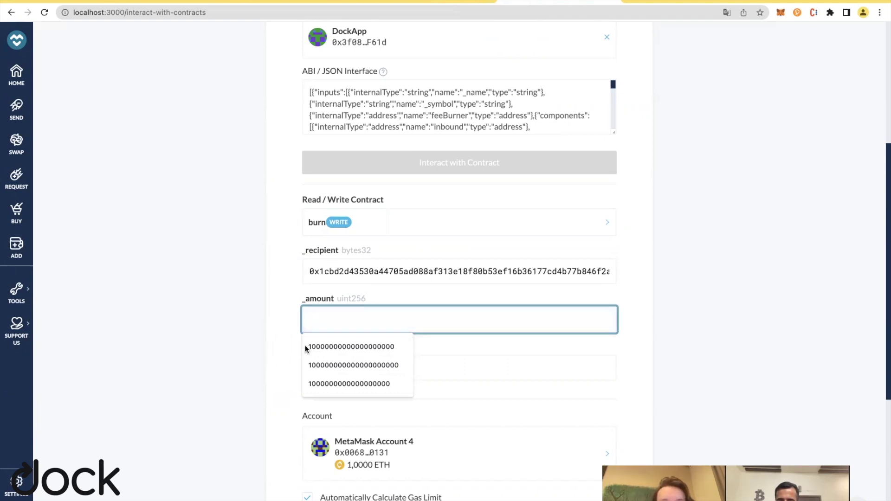
{"action": "left_click", "coordinate": [334, 347]}
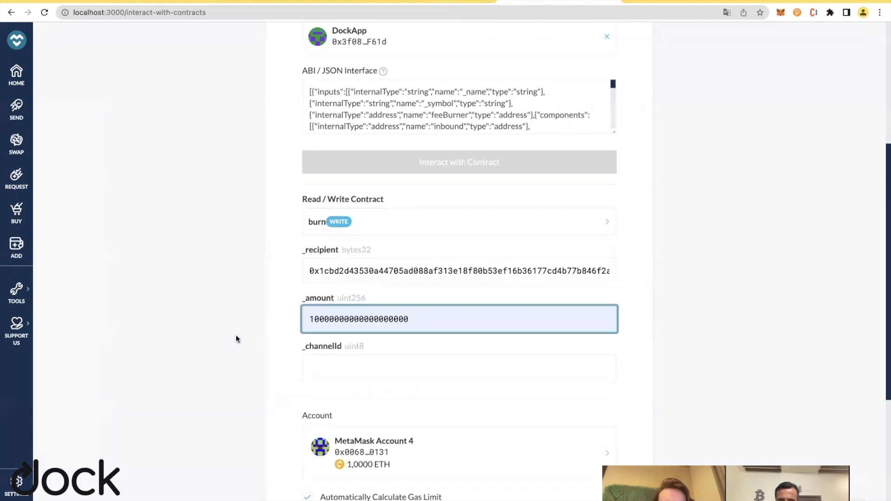
{"action": "scroll", "coordinate": [342, 322], "scroll_direction": "down", "scroll_amount": 1}
{"action": "left_click", "coordinate": [350, 316]}
{"action": "left_click_drag", "start_coordinate": [408, 275], "coordinate": [260, 277]}
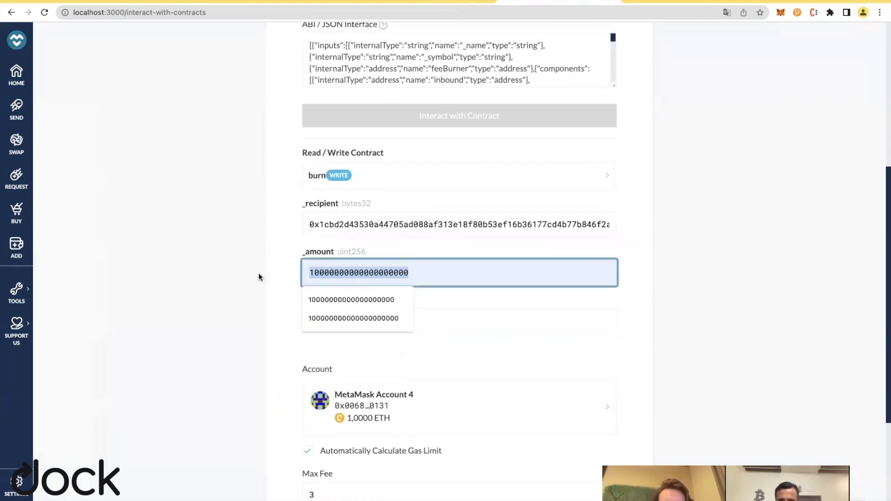
{"action": "left_click", "coordinate": [431, 273]}
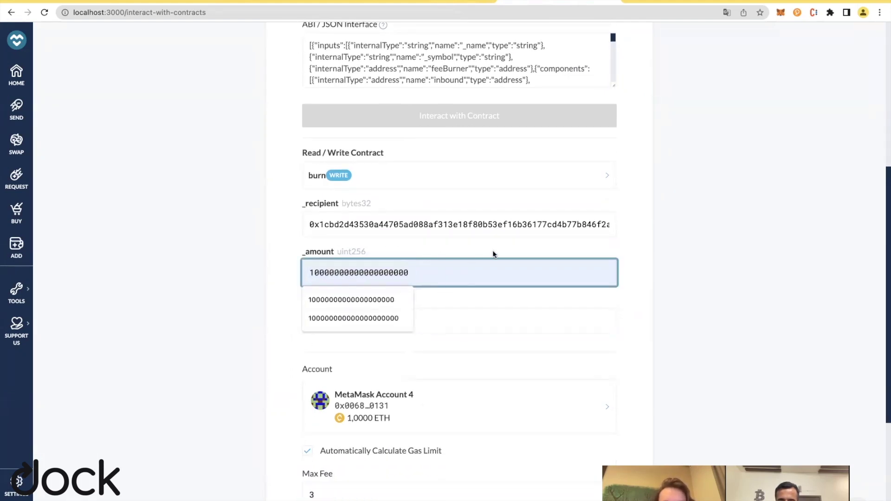
{"action": "left_click_drag", "start_coordinate": [408, 273], "coordinate": [251, 272]}
{"action": "left_click", "coordinate": [545, 279]}
{"action": "left_click_drag", "start_coordinate": [429, 268], "coordinate": [315, 267]}
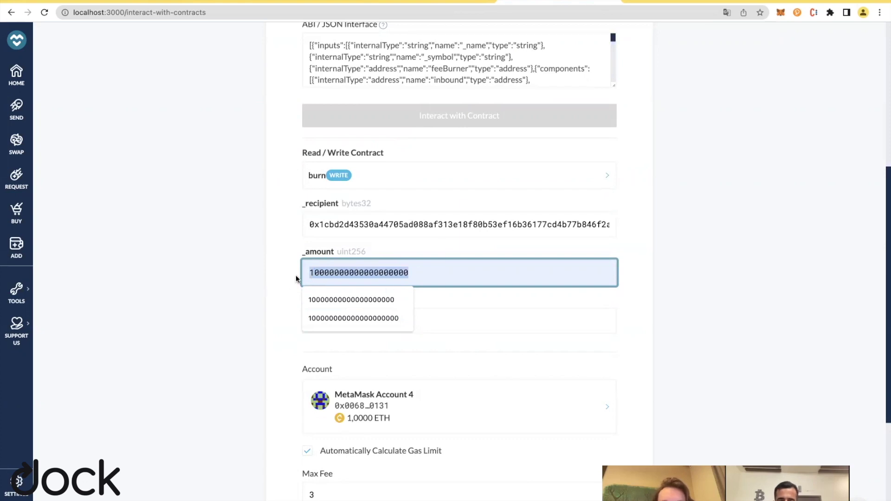
{"action": "left_click", "coordinate": [281, 361]}
Set _channelId to 1 and review the gas fields, gas limit 119744.
{"action": "left_click", "coordinate": [366, 317]}
{"action": "scroll", "coordinate": [211, 390], "scroll_direction": "down", "scroll_amount": 1}
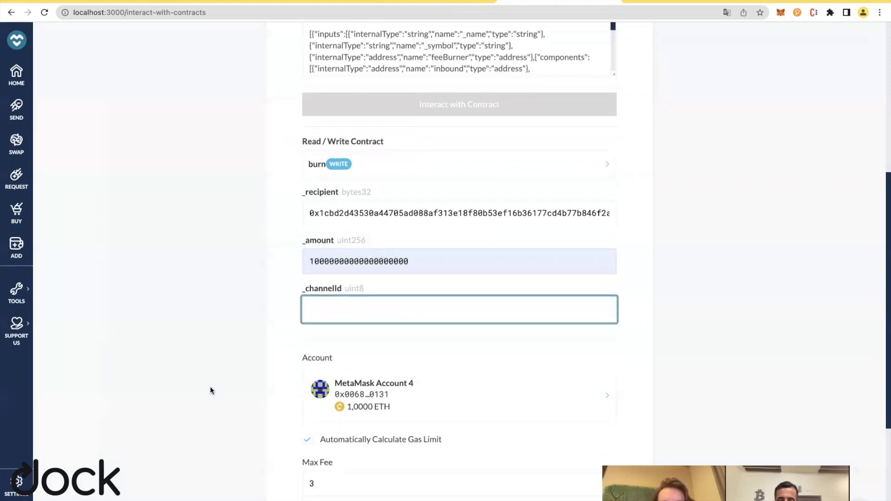
{"action": "type", "text": "1"}
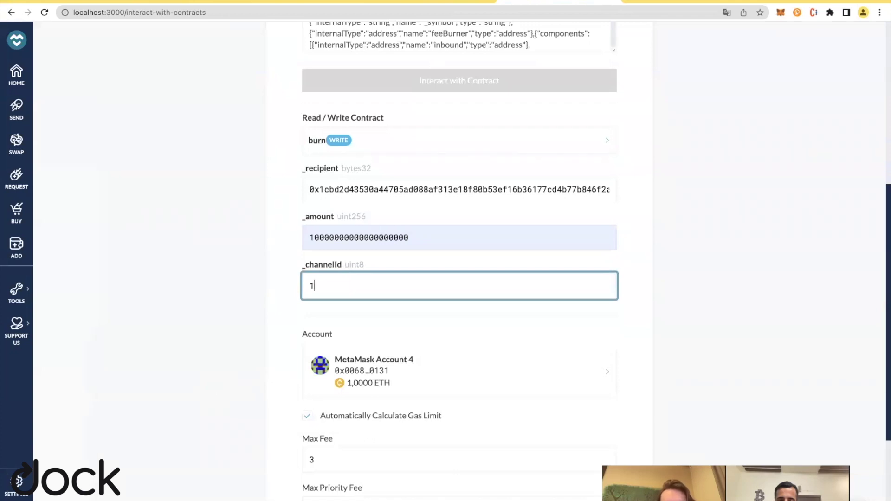
{"action": "scroll", "coordinate": [388, 260], "scroll_direction": "down", "scroll_amount": 1}
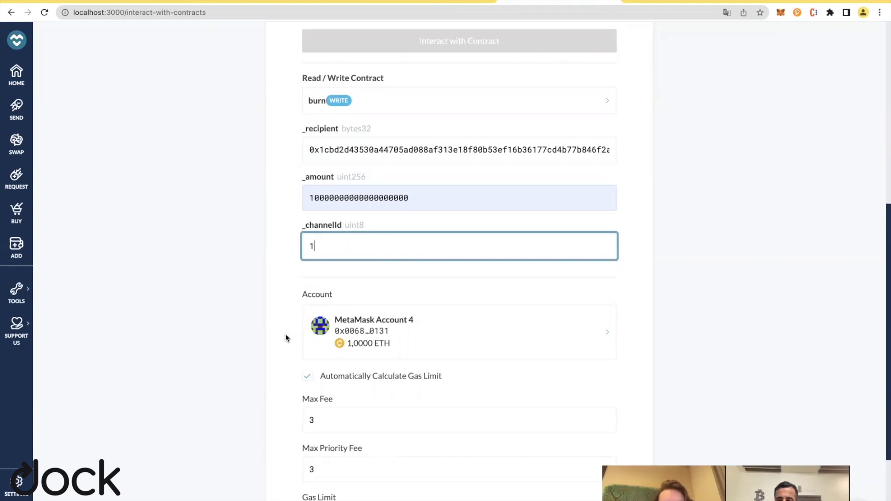
{"action": "scroll", "coordinate": [281, 325], "scroll_direction": "up", "scroll_amount": 1}
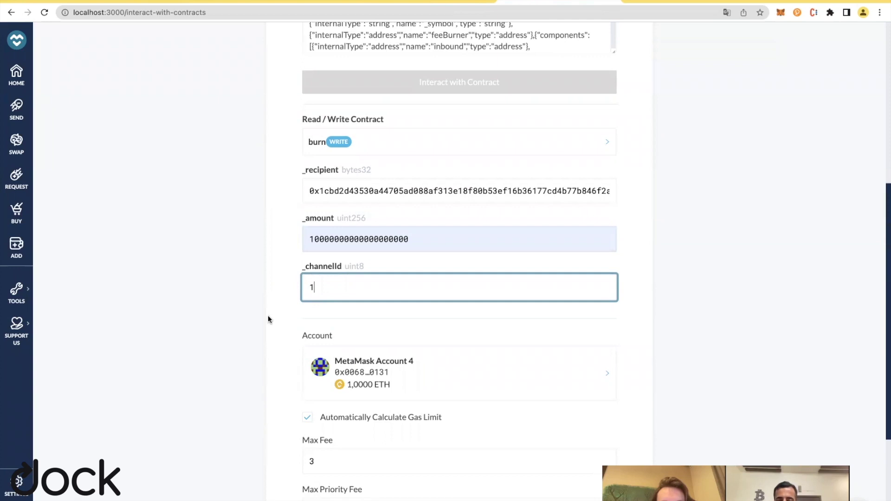
{"action": "scroll", "coordinate": [258, 363], "scroll_direction": "down", "scroll_amount": 3}
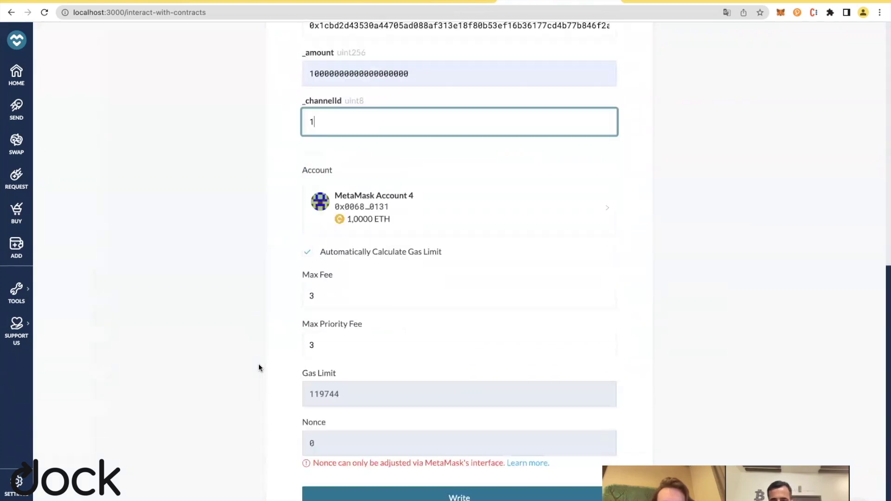
{"action": "scroll", "coordinate": [397, 149], "scroll_direction": "up", "scroll_amount": 2}
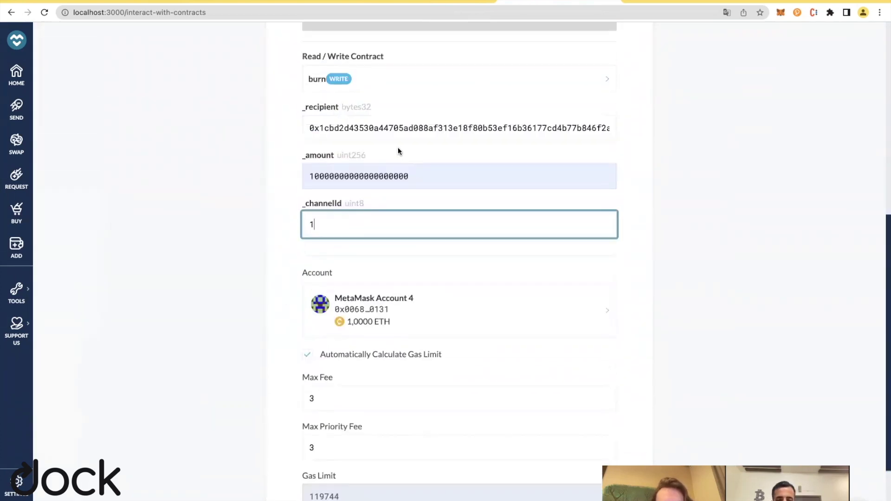
{"action": "scroll", "coordinate": [389, 139], "scroll_direction": "down", "scroll_amount": 2}
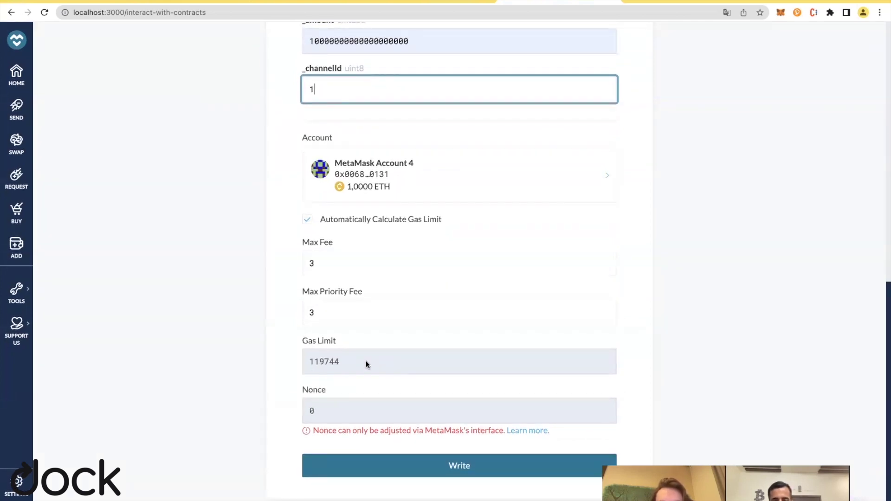
{"action": "scroll", "coordinate": [366, 361], "scroll_direction": "up", "scroll_amount": 4}
{"action": "scroll", "coordinate": [366, 396], "scroll_direction": "down", "scroll_amount": 4}
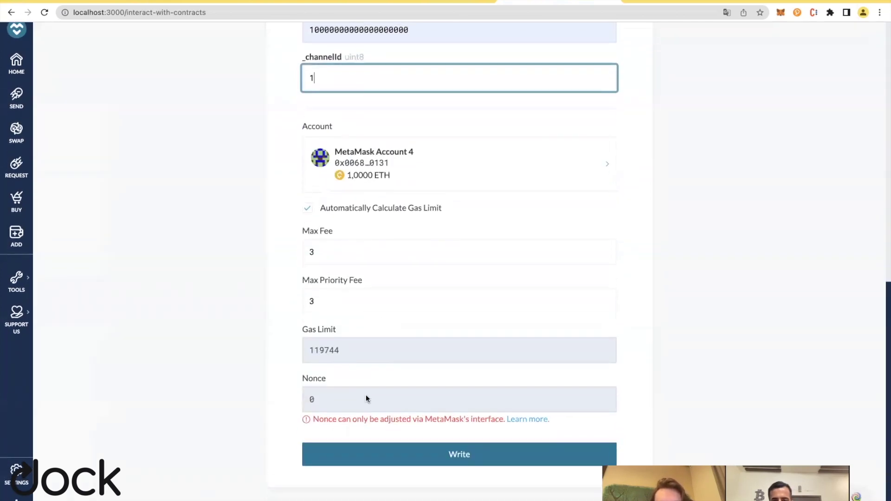
Submit the DockApp burn transaction, sign it in MetaMask, and check its pending status.
{"action": "left_click", "coordinate": [475, 469]}
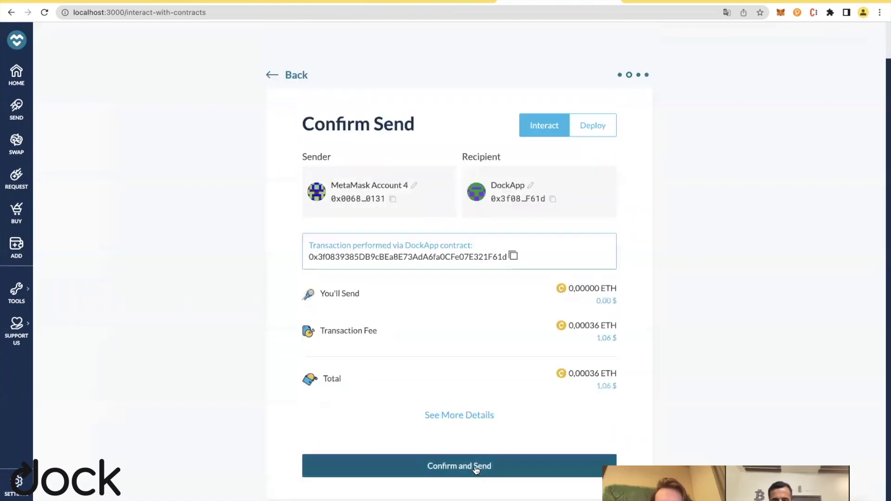
{"action": "left_click", "coordinate": [505, 472]}
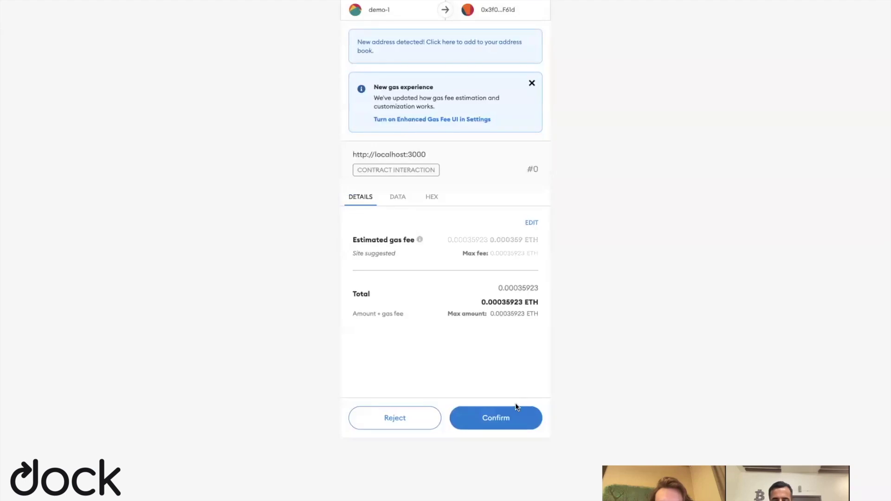
{"action": "left_click", "coordinate": [496, 418]}
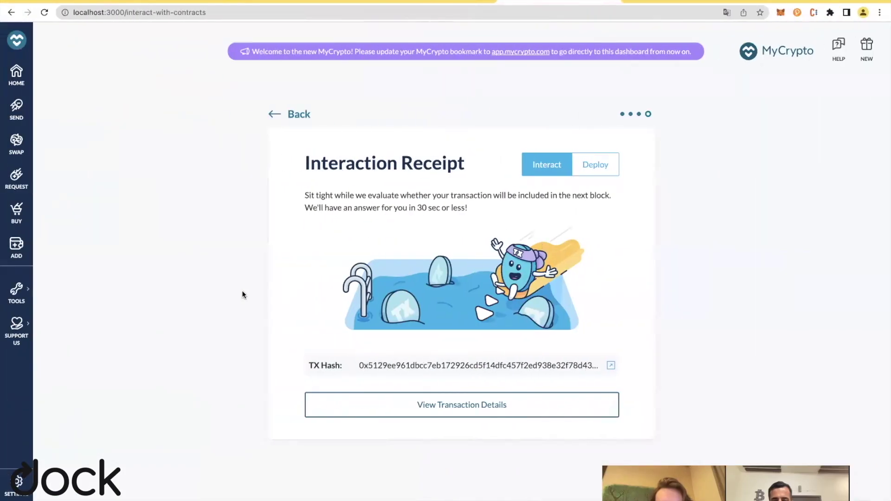
{"action": "left_click", "coordinate": [780, 13]}
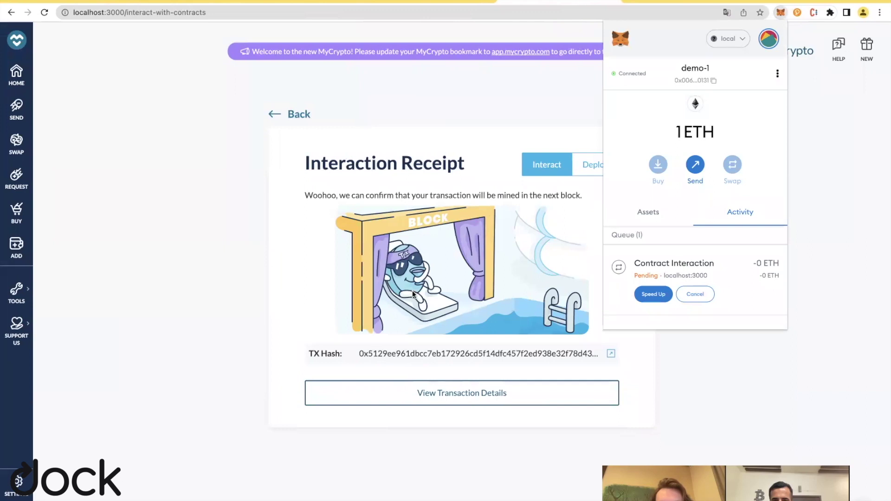
{"action": "left_click", "coordinate": [476, 54]}
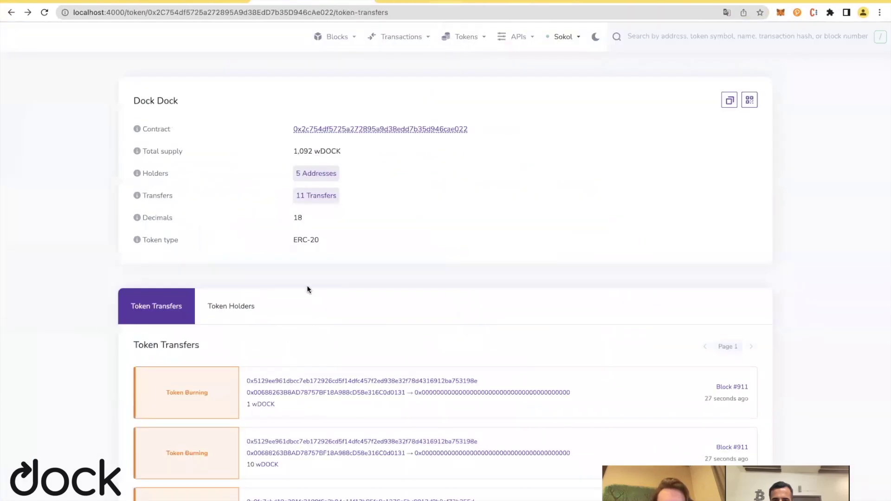
{"action": "scroll", "coordinate": [307, 285], "scroll_direction": "down", "scroll_amount": 1}
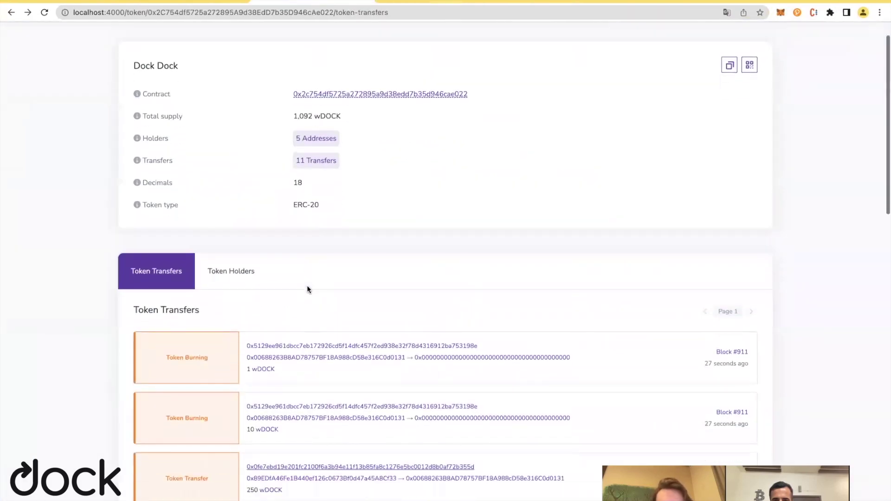
Review the Token Burning transaction details showing 11 wDOCK burnt.
{"action": "left_click", "coordinate": [318, 347]}
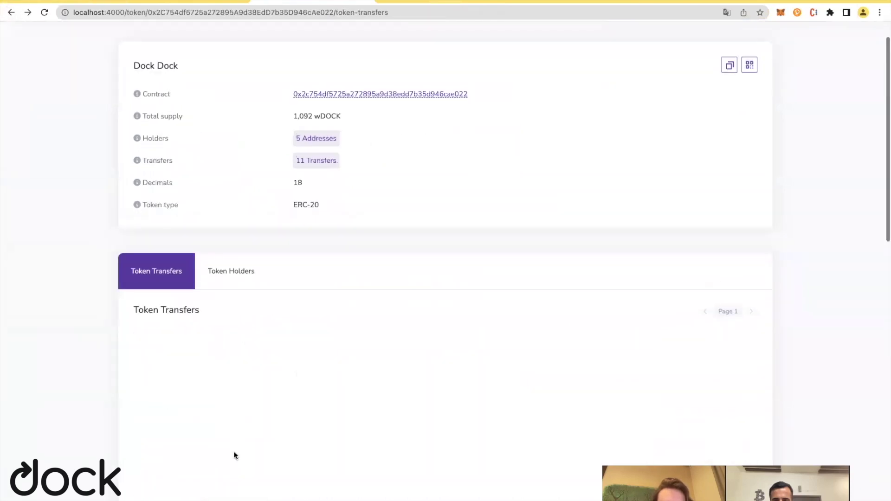
{"action": "scroll", "coordinate": [275, 365], "scroll_direction": "down", "scroll_amount": 1}
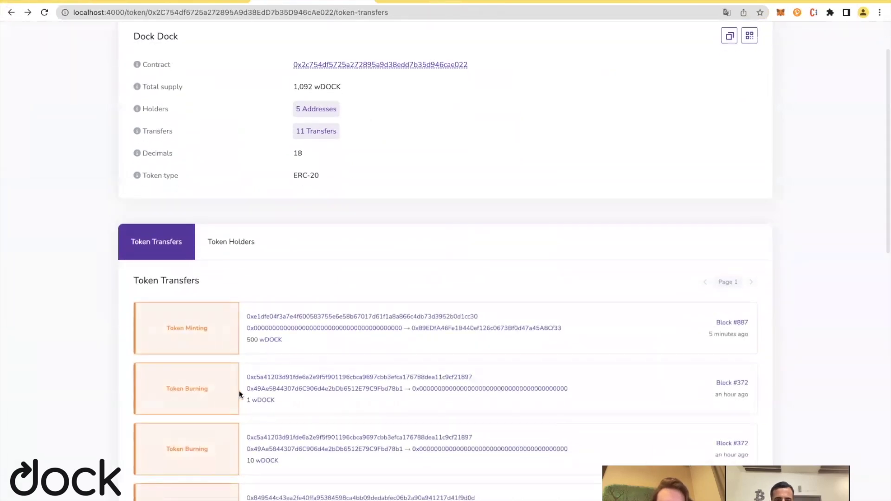
{"action": "scroll", "coordinate": [246, 403], "scroll_direction": "down", "scroll_amount": 1}
{"action": "key", "text": "super+r"}
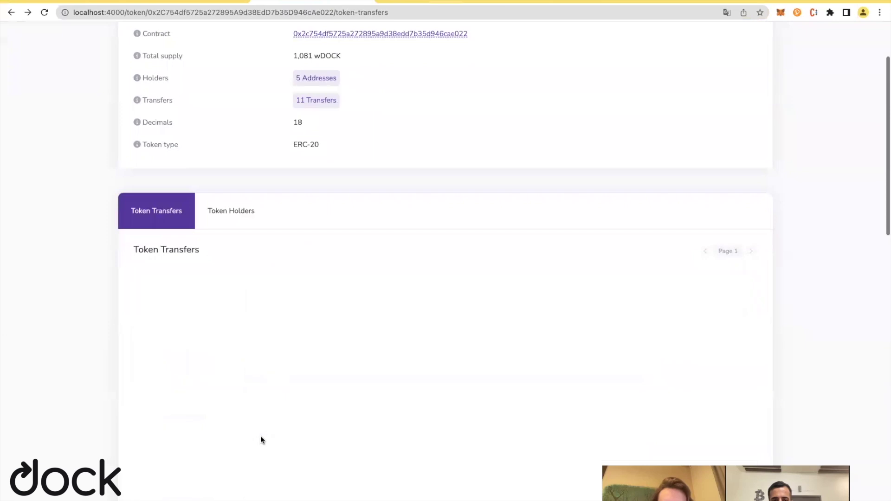
{"action": "left_click", "coordinate": [315, 319]}
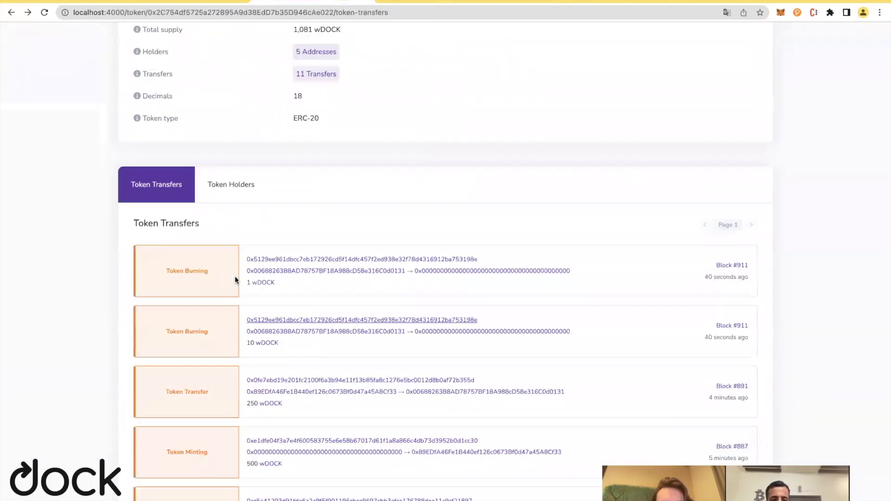
{"action": "left_click", "coordinate": [292, 260]}
{"action": "left_click", "coordinate": [533, 2]}
{"action": "scroll", "coordinate": [156, 427], "scroll_direction": "down", "scroll_amount": 5}
{"action": "scroll", "coordinate": [262, 287], "scroll_direction": "up", "scroll_amount": 3}
{"action": "scroll", "coordinate": [262, 284], "scroll_direction": "down", "scroll_amount": 5}
{"action": "scroll", "coordinate": [262, 284], "scroll_direction": "up", "scroll_amount": 7}
{"action": "scroll", "coordinate": [262, 284], "scroll_direction": "down", "scroll_amount": 3}
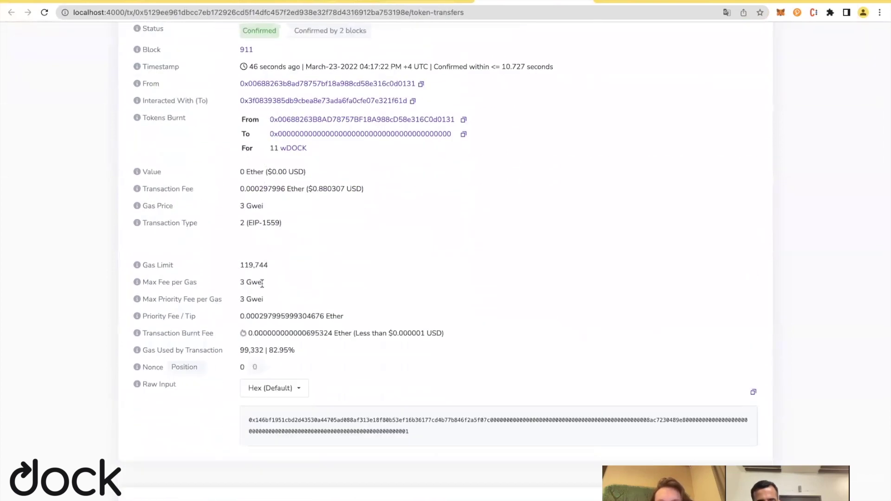
{"action": "scroll", "coordinate": [441, 230], "scroll_direction": "down", "scroll_amount": 6}
Return to the wDOCK token page to see total supply down to 1,081.
{"action": "key", "text": "ctrl+shift+Tab"}
{"action": "key", "text": "ctrl+shift+Tab"}
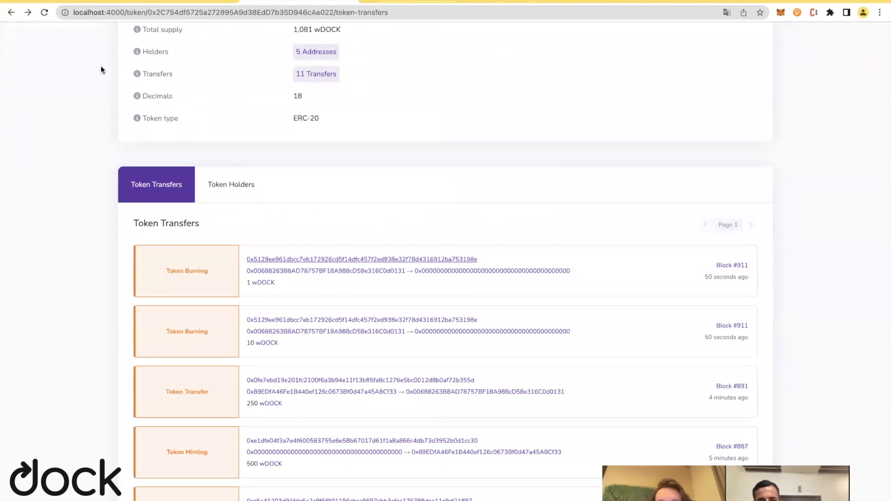
{"action": "key", "text": "ctrl+shift+Tab"}
{"action": "key", "text": "ctrl+shift+Tab"}
{"action": "scroll", "coordinate": [159, 65], "scroll_direction": "down", "scroll_amount": 2}
{"action": "scroll", "coordinate": [479, 174], "scroll_direction": "up", "scroll_amount": 1}
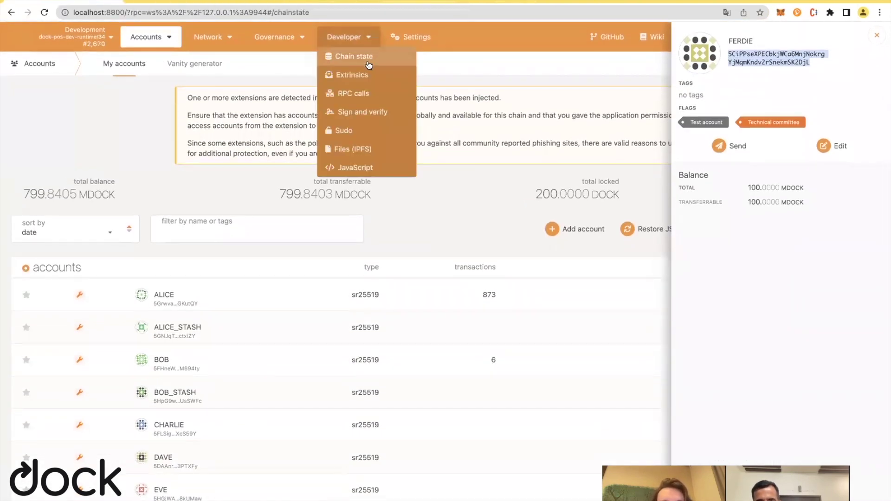
Choose the system module's storage queries in Chain state.
{"action": "left_click", "coordinate": [365, 58]}
{"action": "left_click", "coordinate": [97, 113]}
{"action": "scroll", "coordinate": [106, 184], "scroll_direction": "down", "scroll_amount": 2}
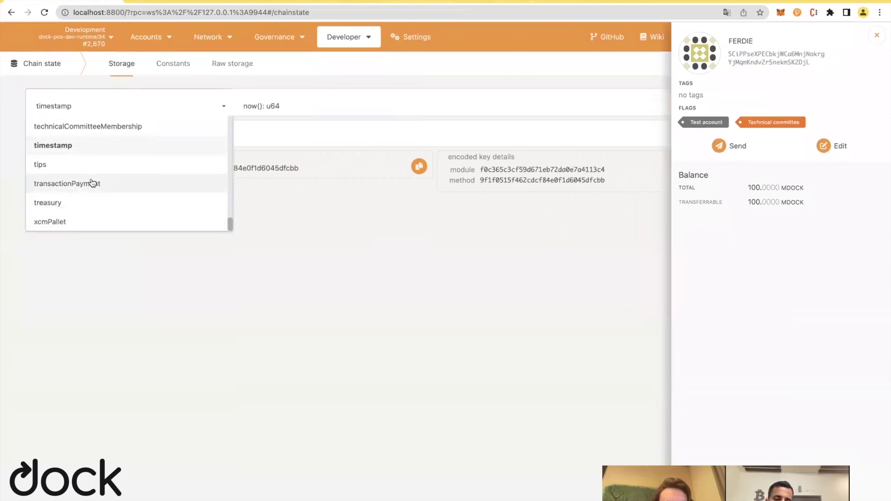
{"action": "scroll", "coordinate": [106, 184], "scroll_direction": "up", "scroll_amount": 3}
{"action": "left_click", "coordinate": [69, 176]}
{"action": "left_click", "coordinate": [291, 112]}
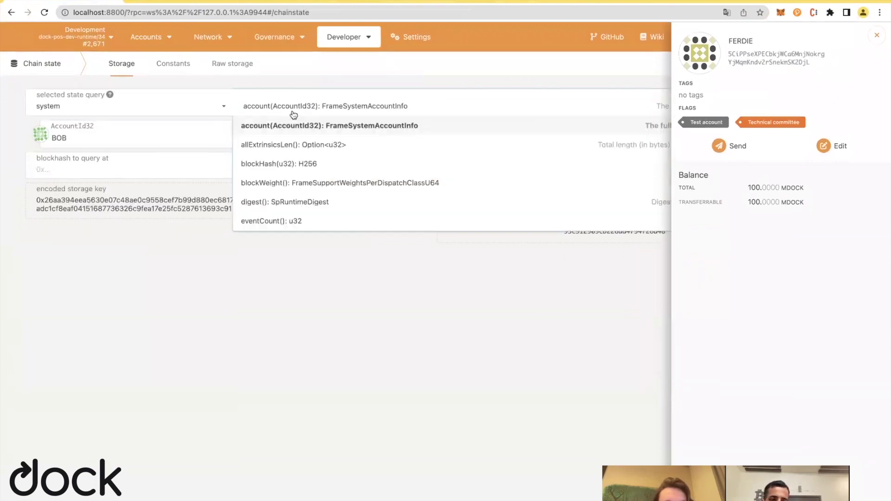
Query FERDIE's account, showing free balance 100,000,000,000,000, and go to the explorer.
{"action": "left_click", "coordinate": [159, 138]}
{"action": "scroll", "coordinate": [146, 239], "scroll_direction": "down", "scroll_amount": 2}
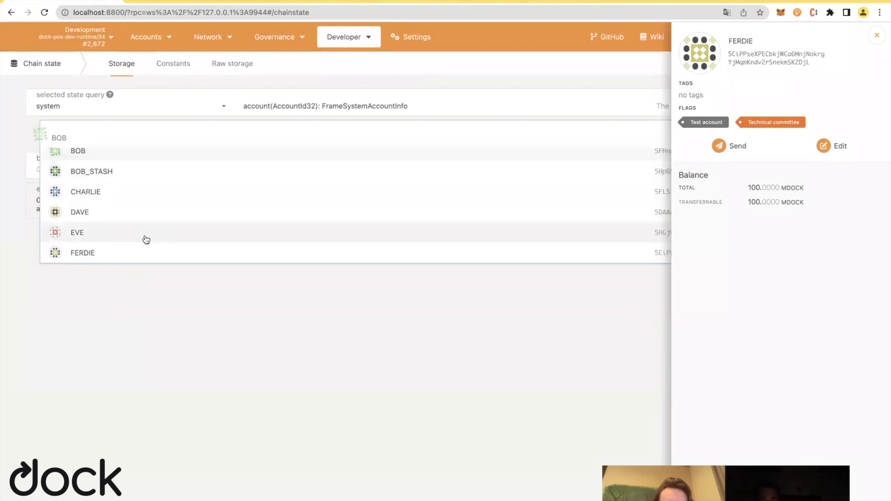
{"action": "left_click", "coordinate": [144, 253]}
{"action": "left_click", "coordinate": [877, 36]}
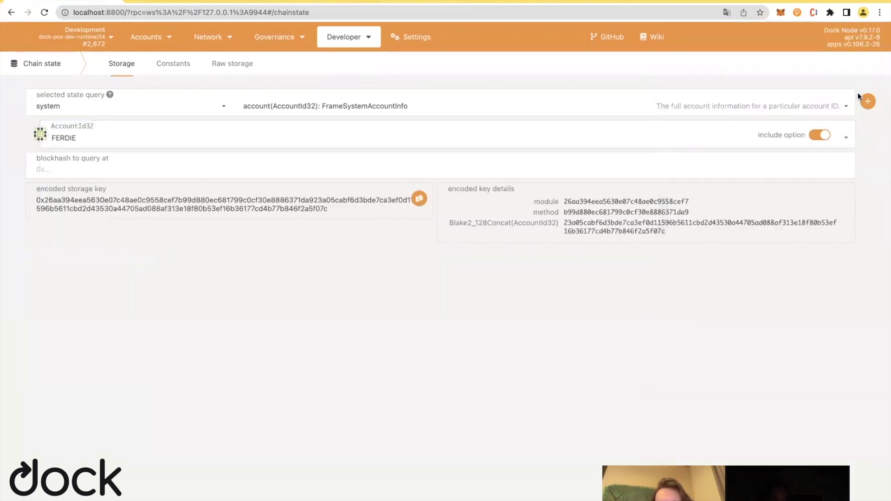
{"action": "left_click", "coordinate": [866, 101]}
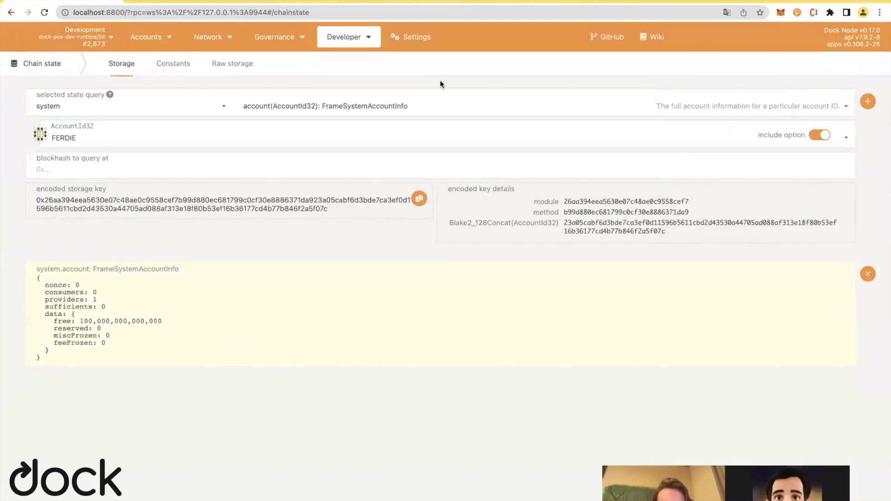
{"action": "mouse_move", "coordinate": [225, 34]}
{"action": "left_click", "coordinate": [252, 55]}
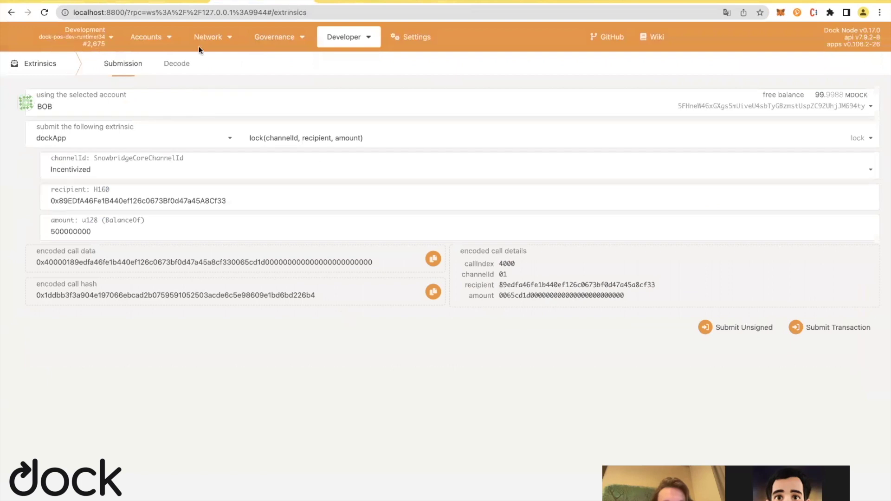
Search the explorer for 'unl' and expand the dockApp.Unlocked event.
{"action": "mouse_move", "coordinate": [207, 39]}
{"action": "left_click", "coordinate": [218, 56]}
{"action": "scroll", "coordinate": [405, 232], "scroll_direction": "down", "scroll_amount": 2}
{"action": "key", "text": "super+f"}
{"action": "type", "text": "unlocked"}
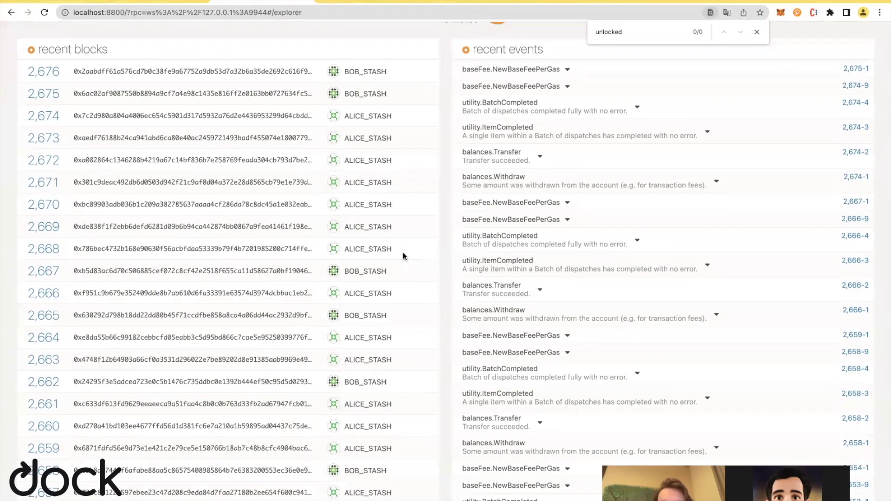
{"action": "scroll", "coordinate": [402, 252], "scroll_direction": "up", "scroll_amount": 3}
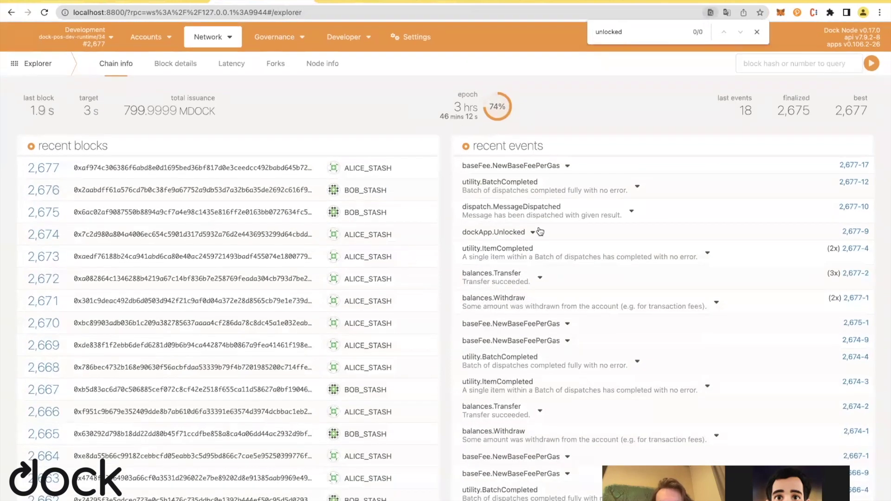
{"action": "left_click", "coordinate": [533, 233]}
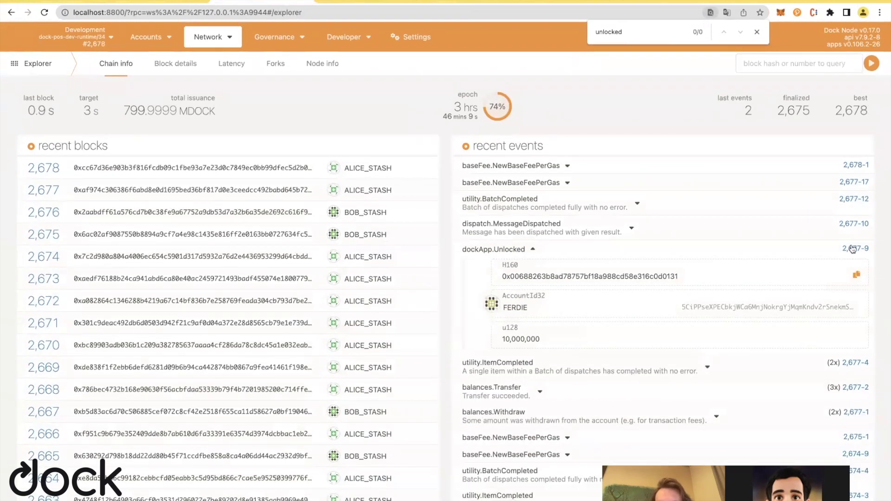
In block 2,677, expand the Unlocked and balances.Transfer events, marking FERDIE's 10,000,000 credit.
{"action": "left_click", "coordinate": [855, 248]}
{"action": "scroll", "coordinate": [194, 357], "scroll_direction": "down", "scroll_amount": 2}
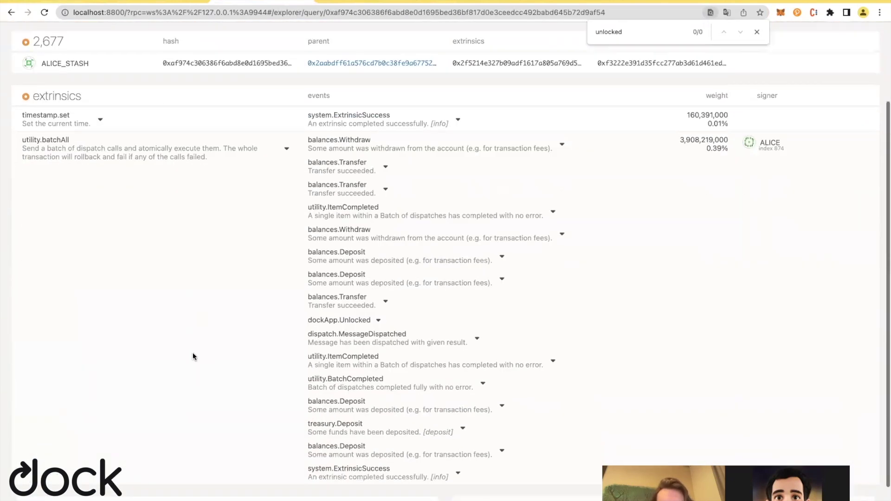
{"action": "left_click", "coordinate": [377, 321]}
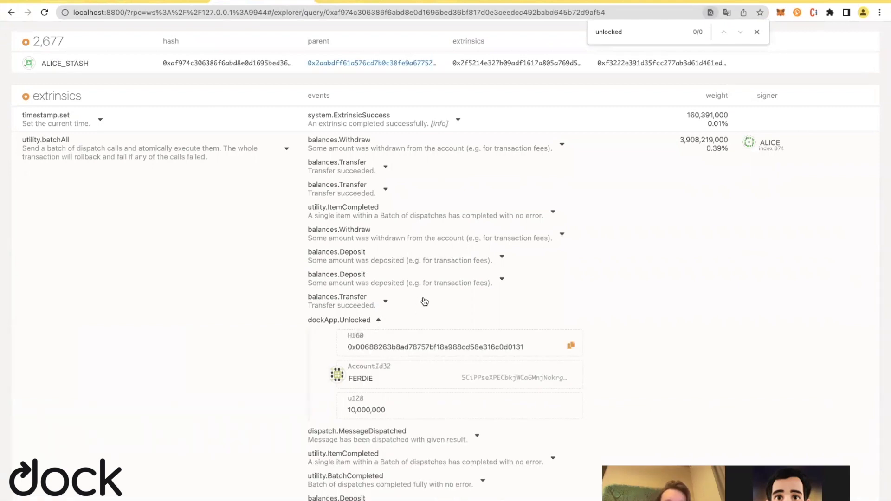
{"action": "left_click", "coordinate": [388, 300]}
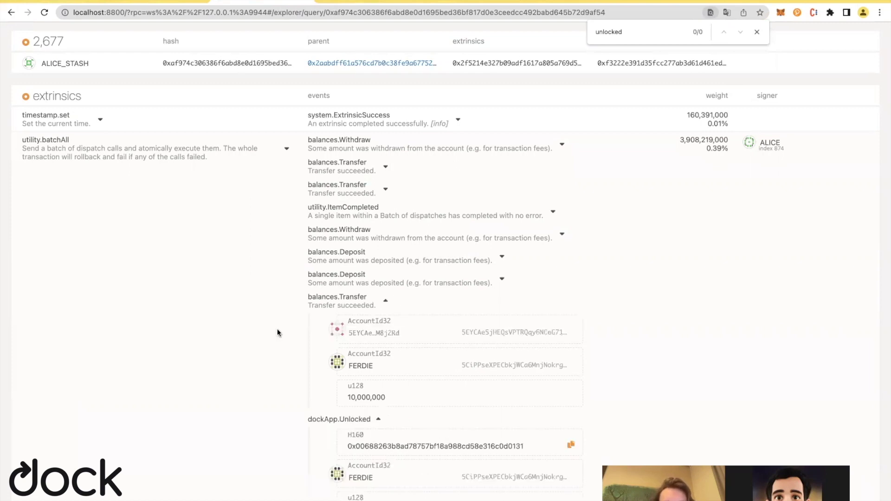
{"action": "scroll", "coordinate": [312, 403], "scroll_direction": "down", "scroll_amount": 3}
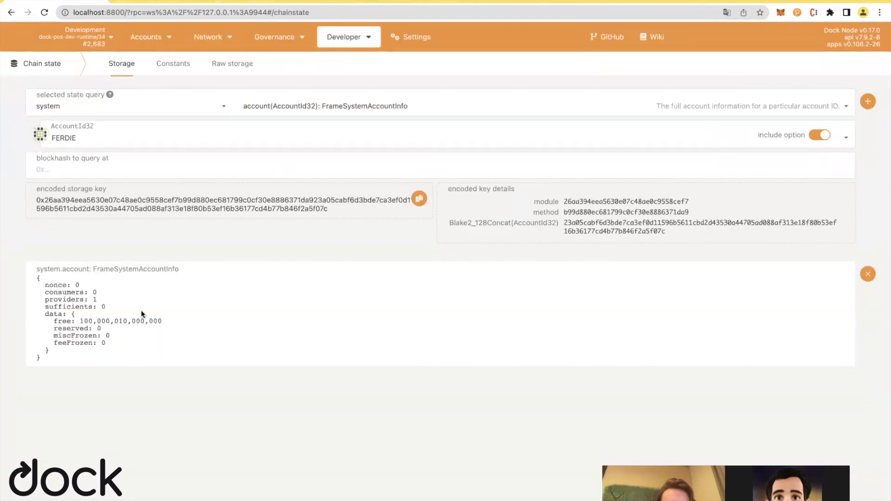
{"action": "left_click_drag", "start_coordinate": [118, 320], "coordinate": [250, 323]}
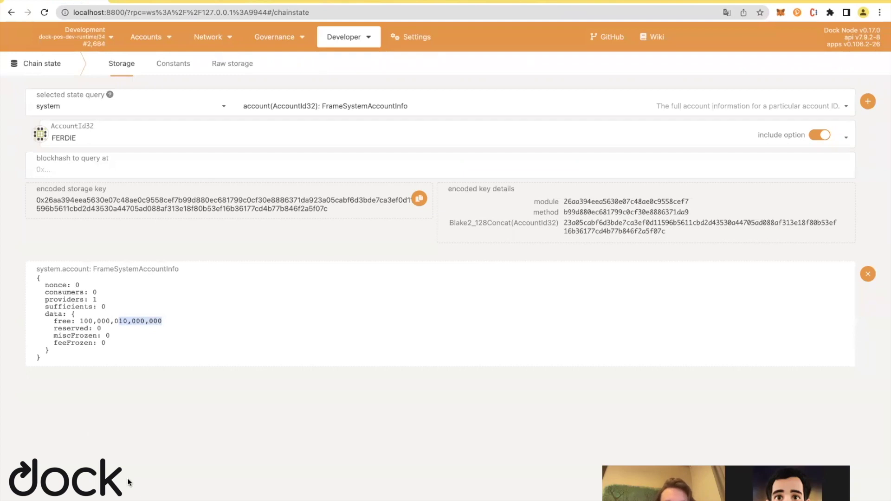